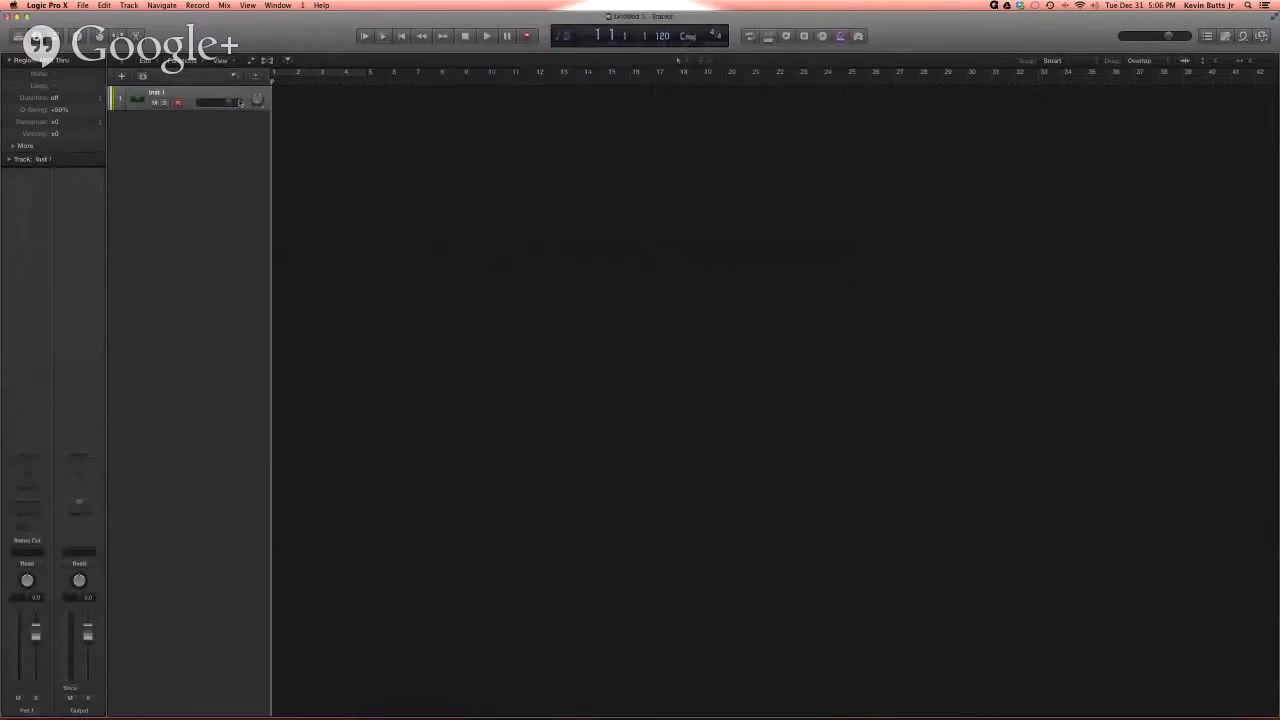
click(30, 505)
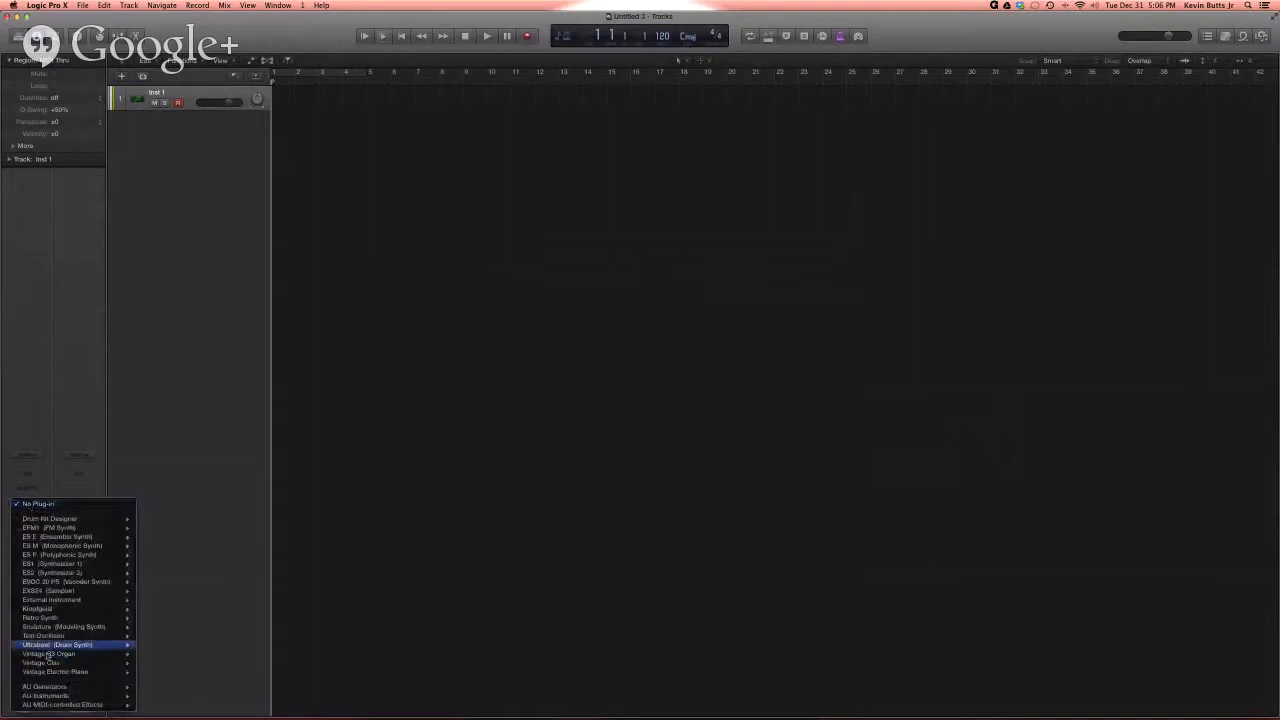
mouse_move(52, 696)
mouse_move(176, 700)
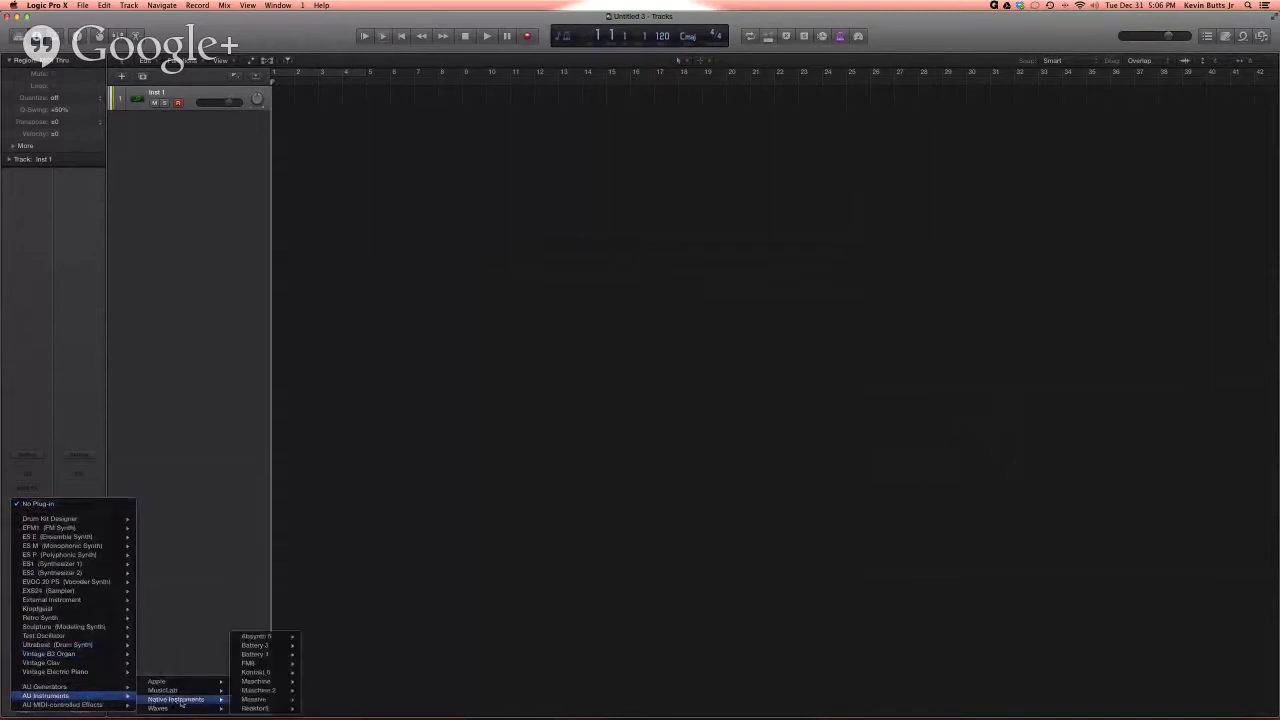
click(230, 561)
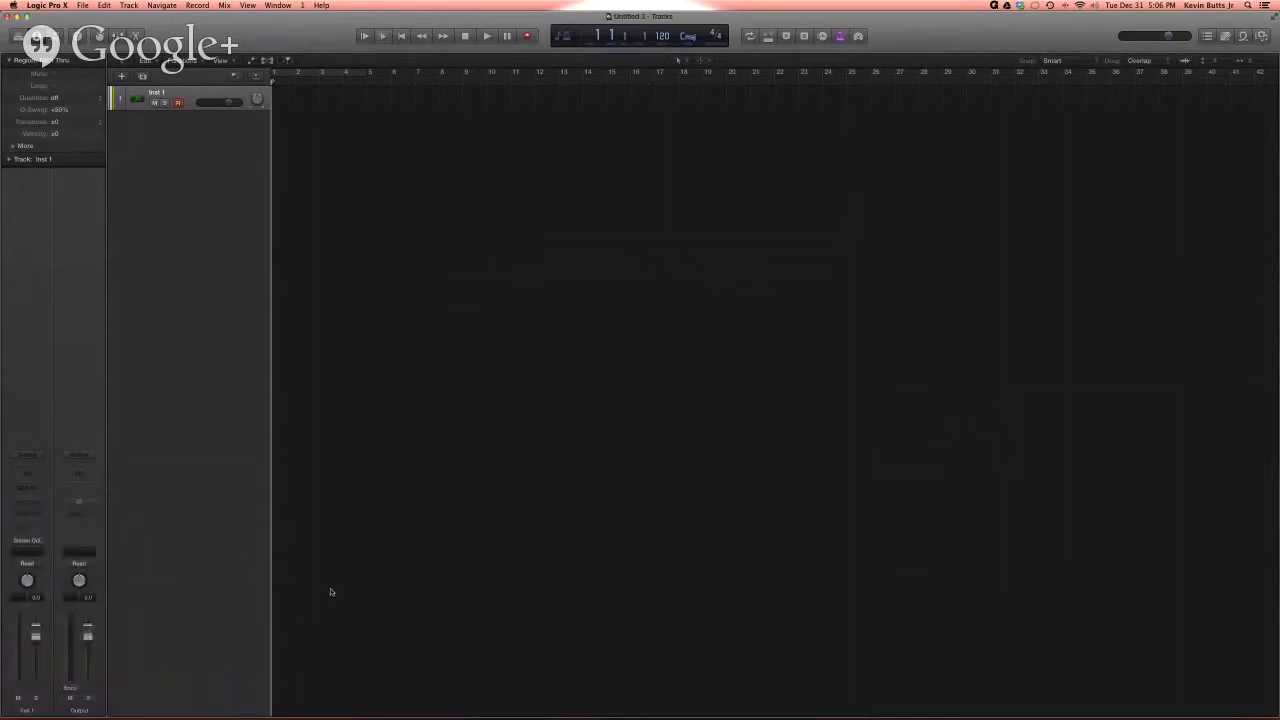
- Load the stereo version of the Native Instruments Maschine 2 plug-in as the instrument on the Inst 1 track
click(27, 506)
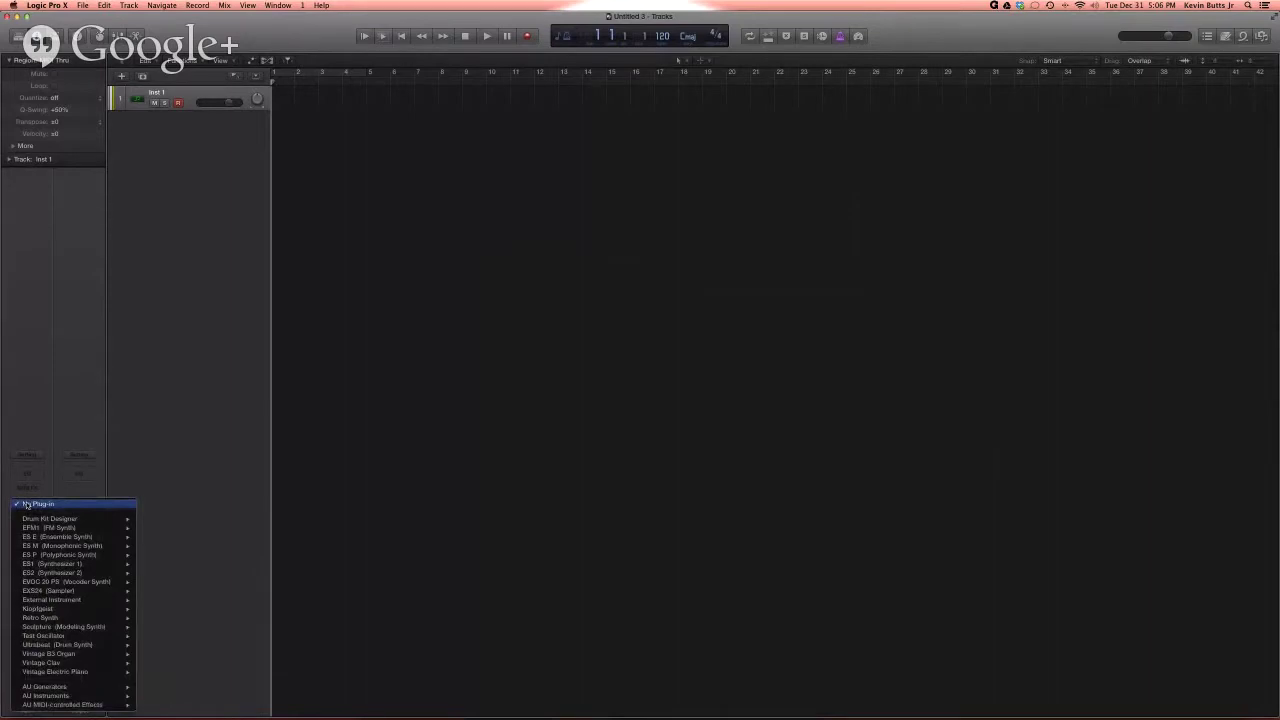
mouse_move(73, 603)
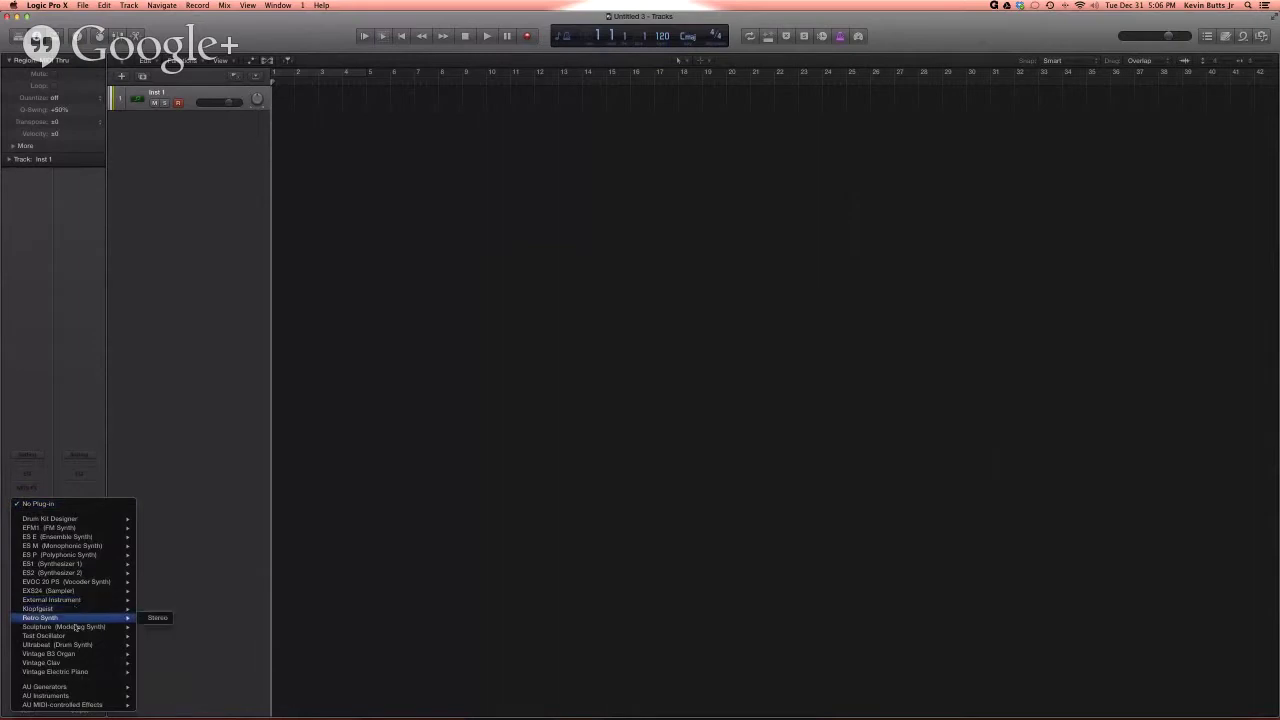
mouse_move(88, 688)
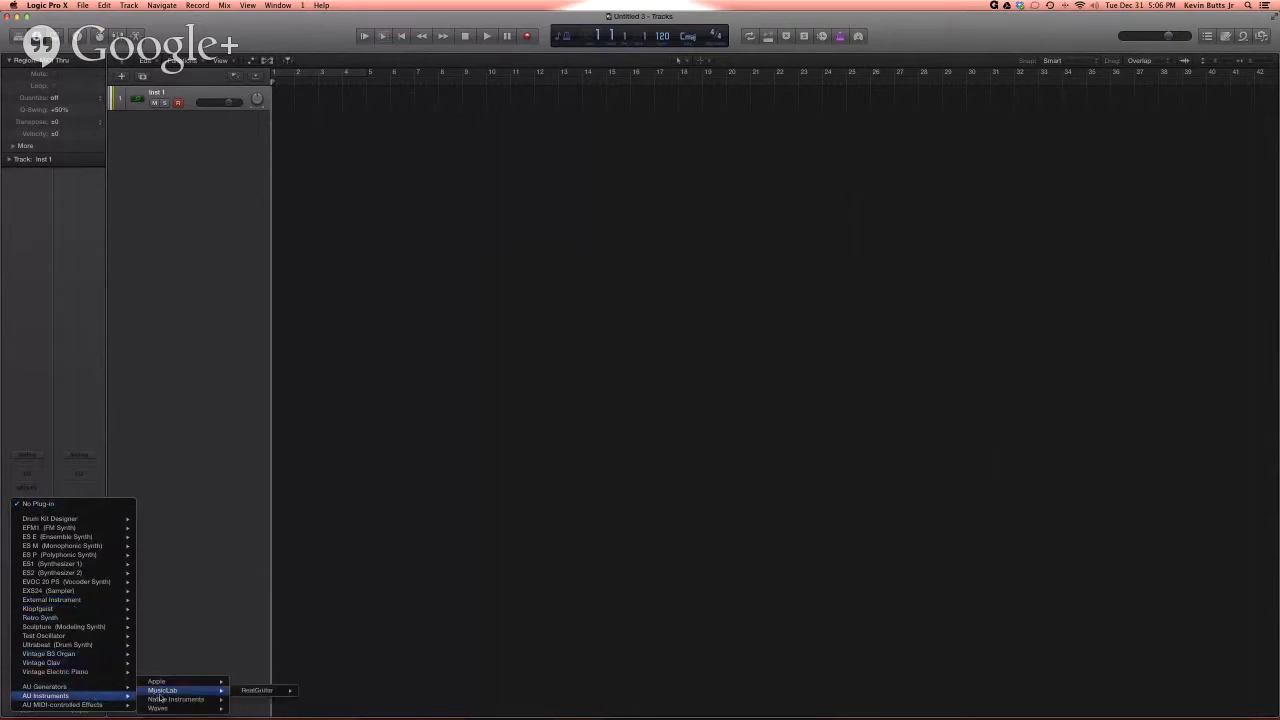
mouse_move(163, 699)
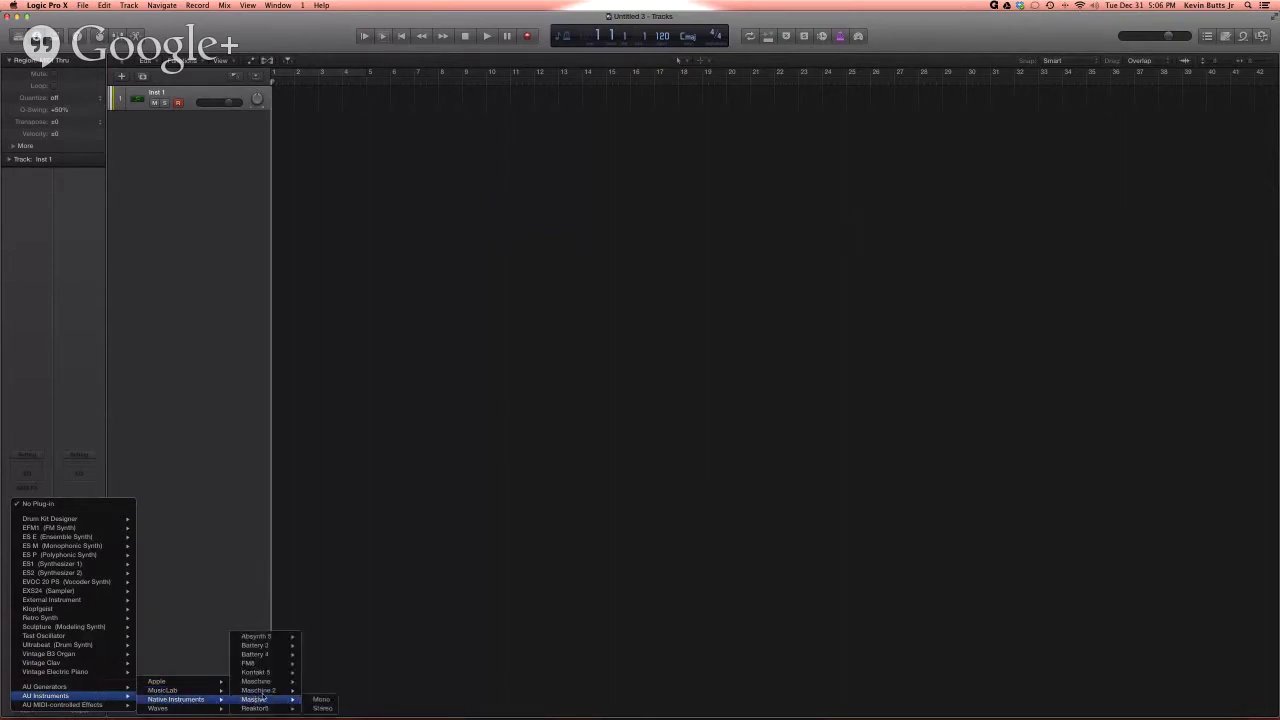
mouse_move(262, 691)
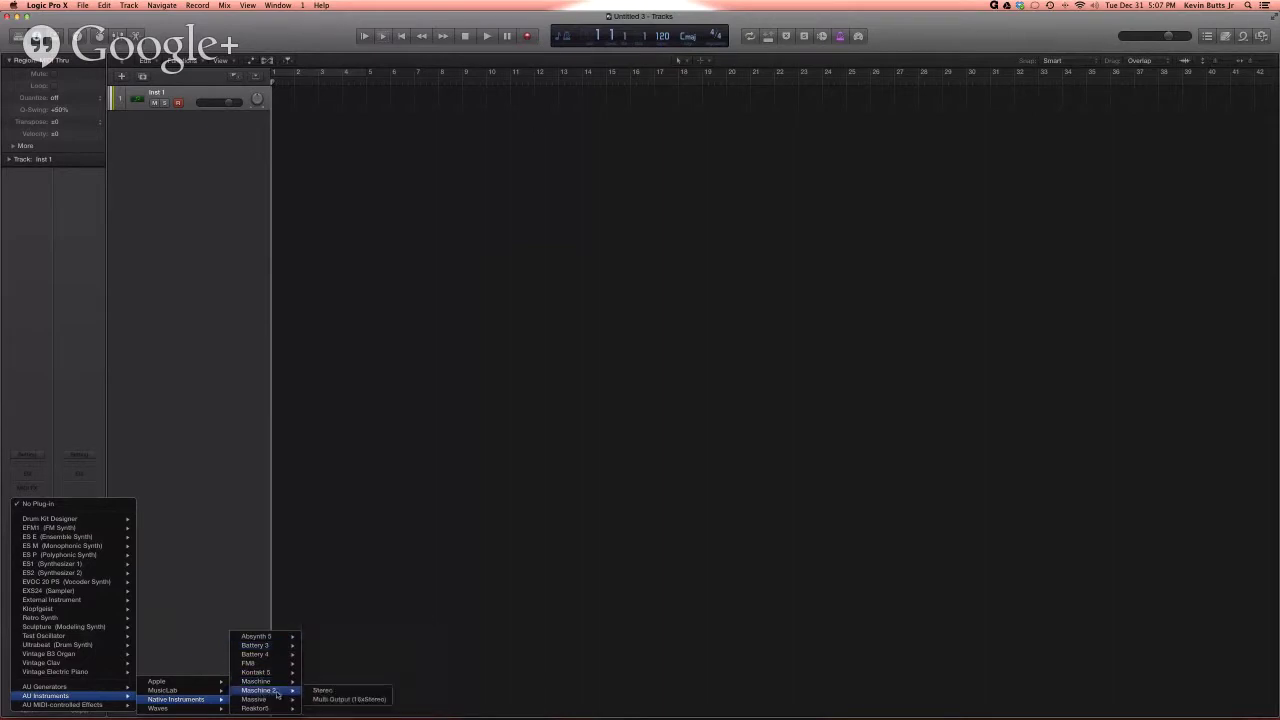
click(332, 693)
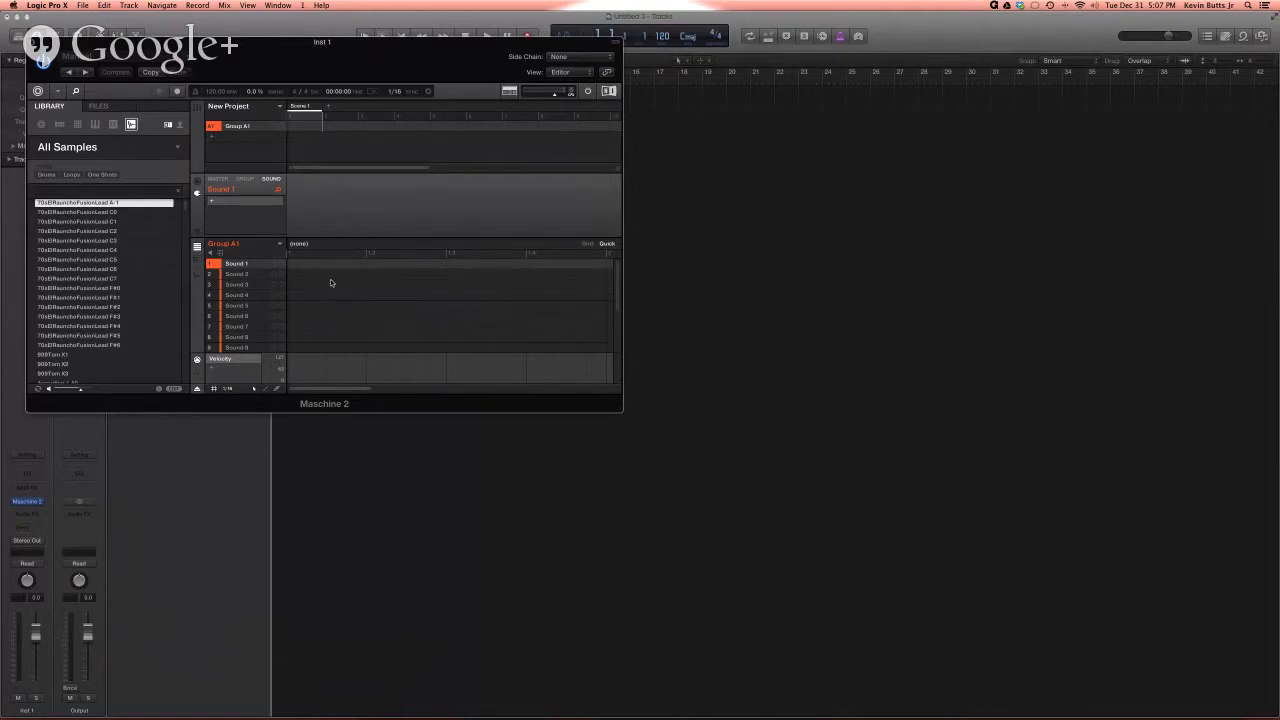
- Move the Maschine 2 plug-in window toward the middle of the arrange area, clear of the track headers
drag(224, 43, 685, 178)
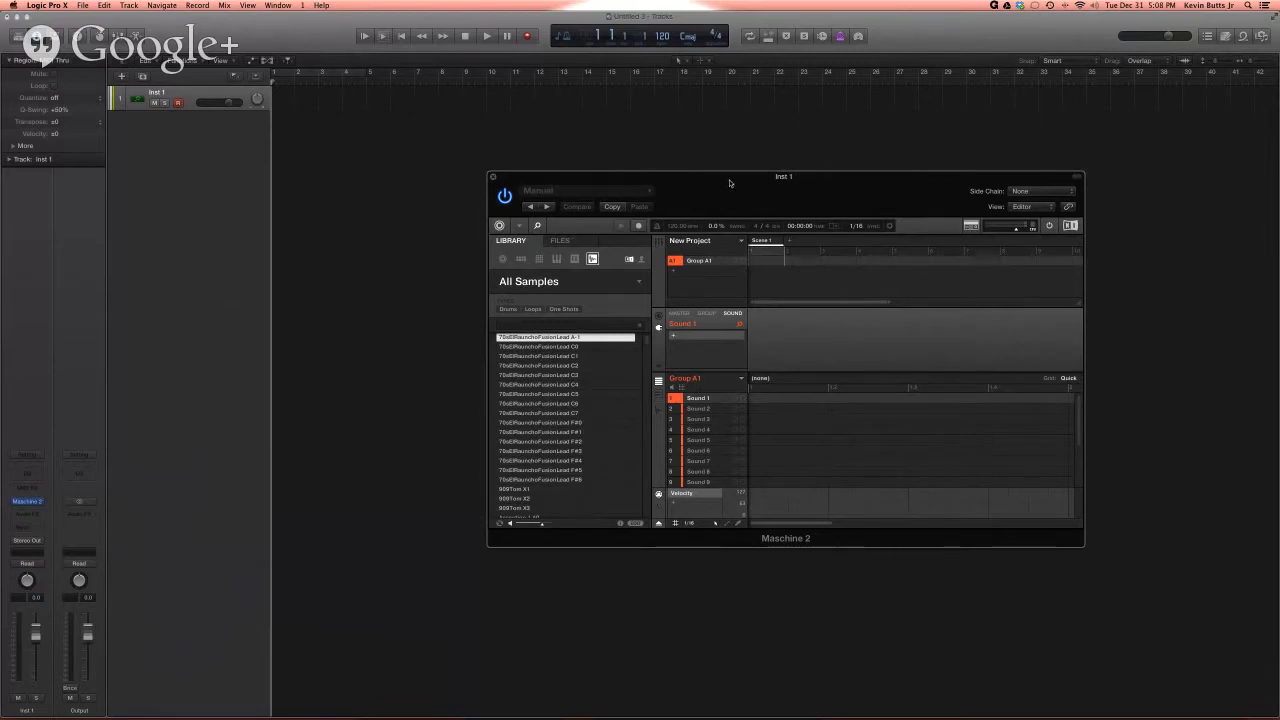
drag(730, 183, 646, 74)
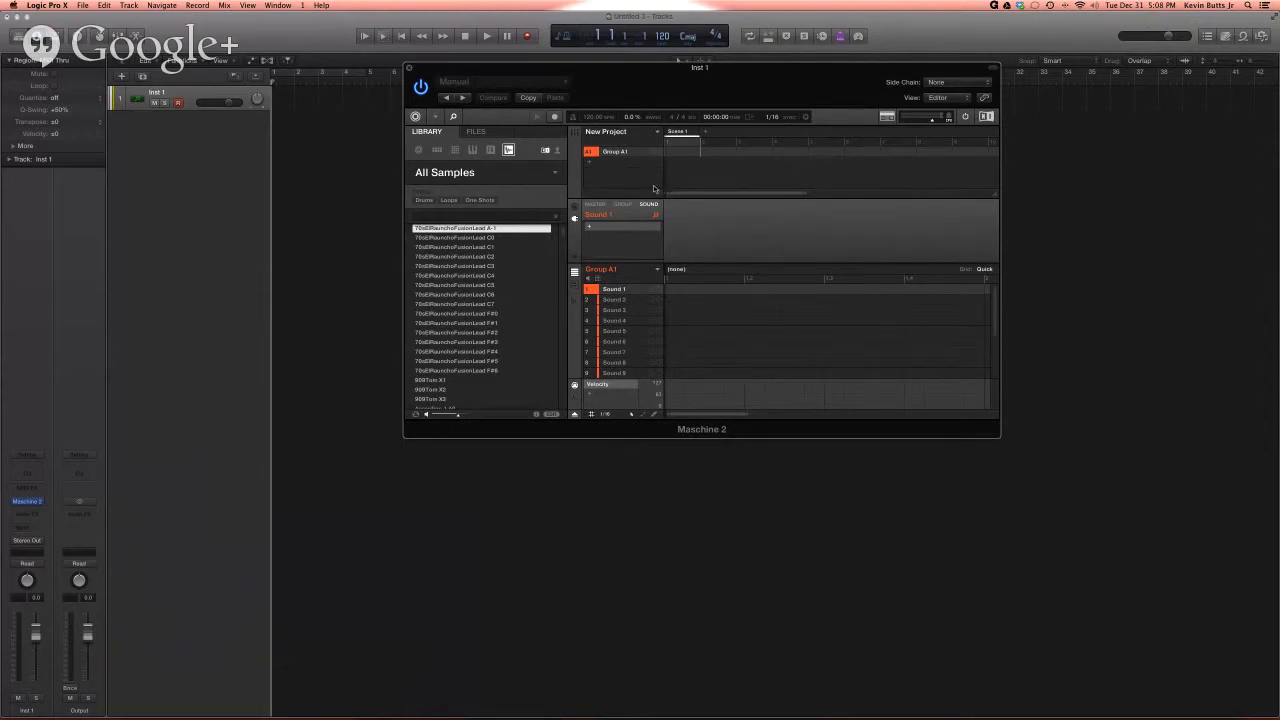
drag(582, 67, 579, 130)
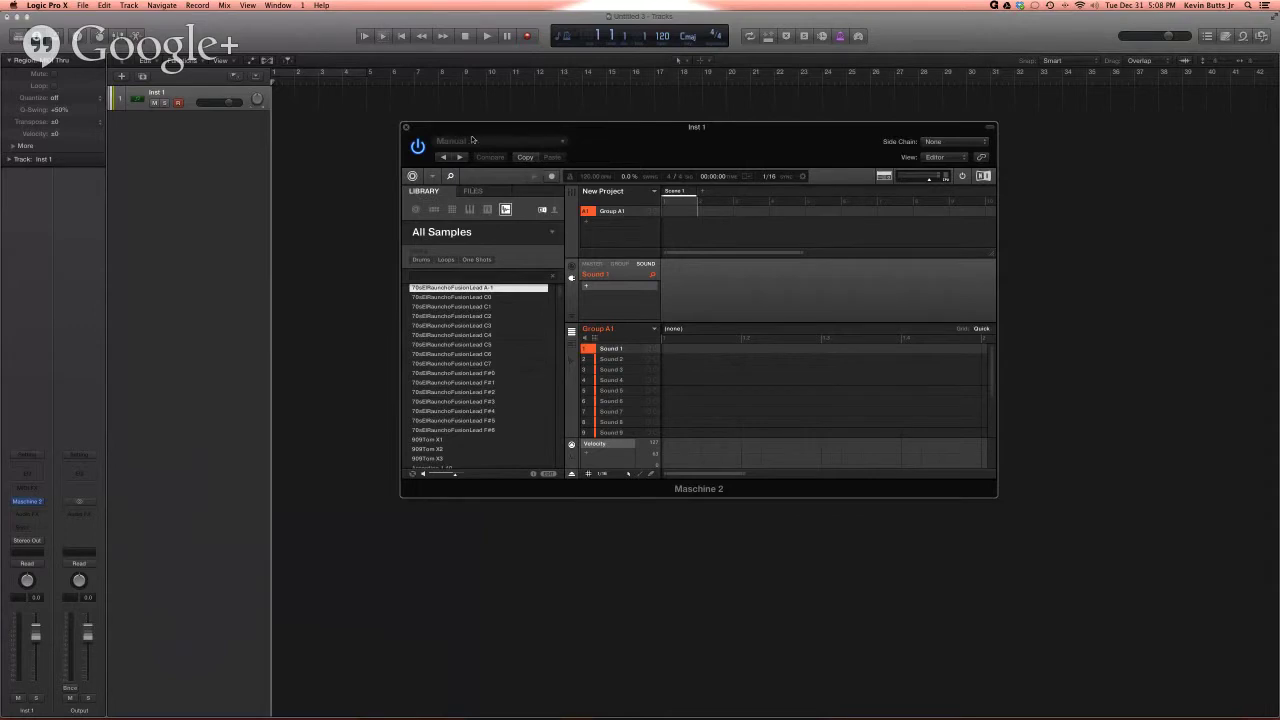
drag(467, 130, 487, 149)
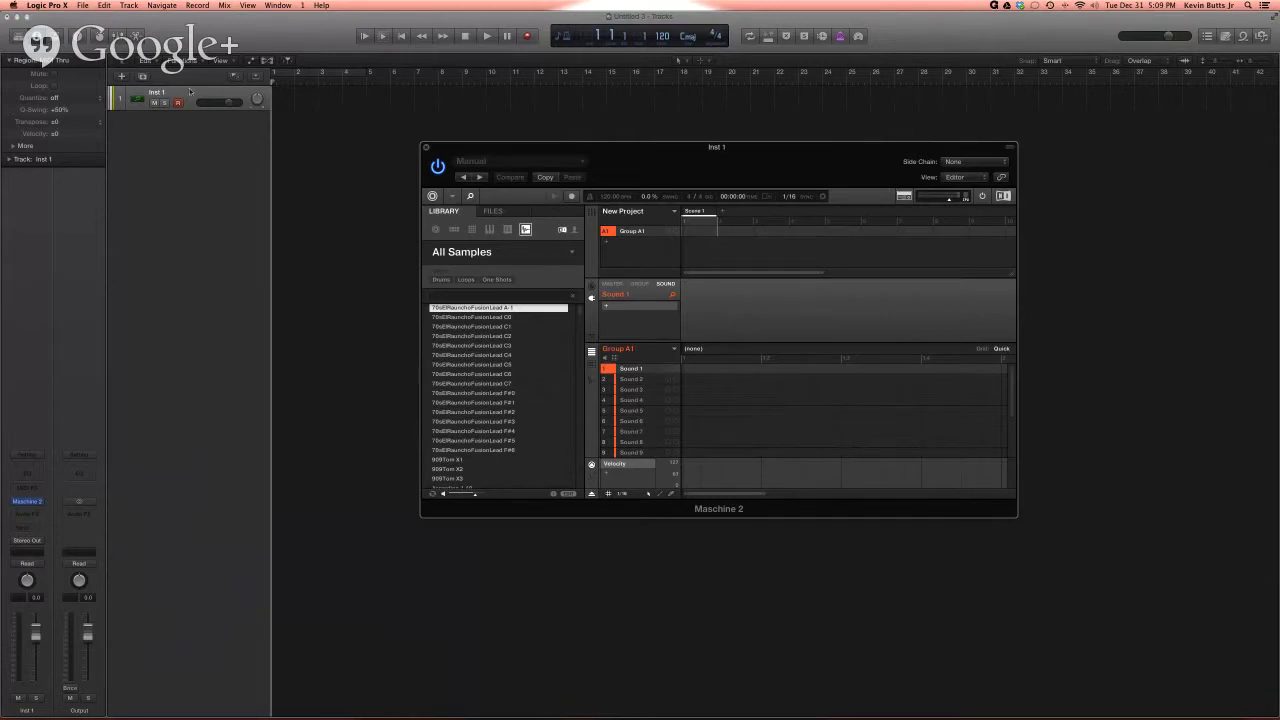
- Create a second software instrument track and load the Steinway Grand Piano patch from the Piano category on it
key(alt+super+n)
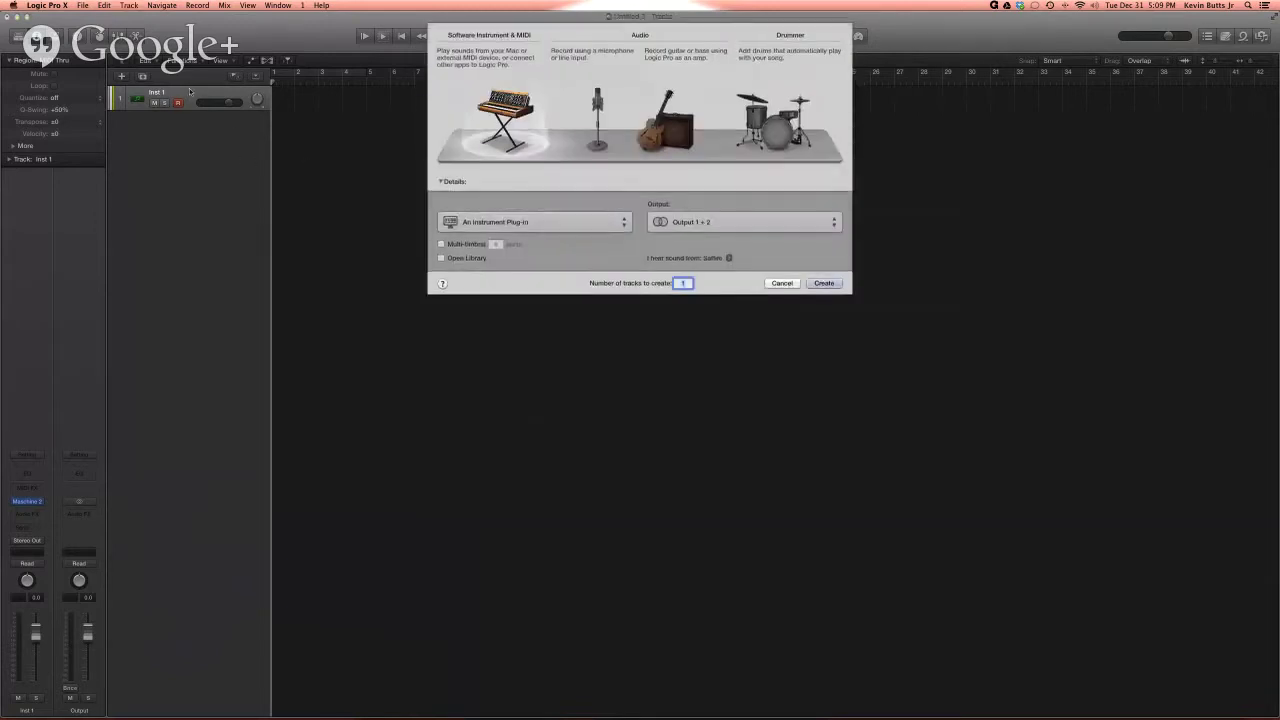
key(Return)
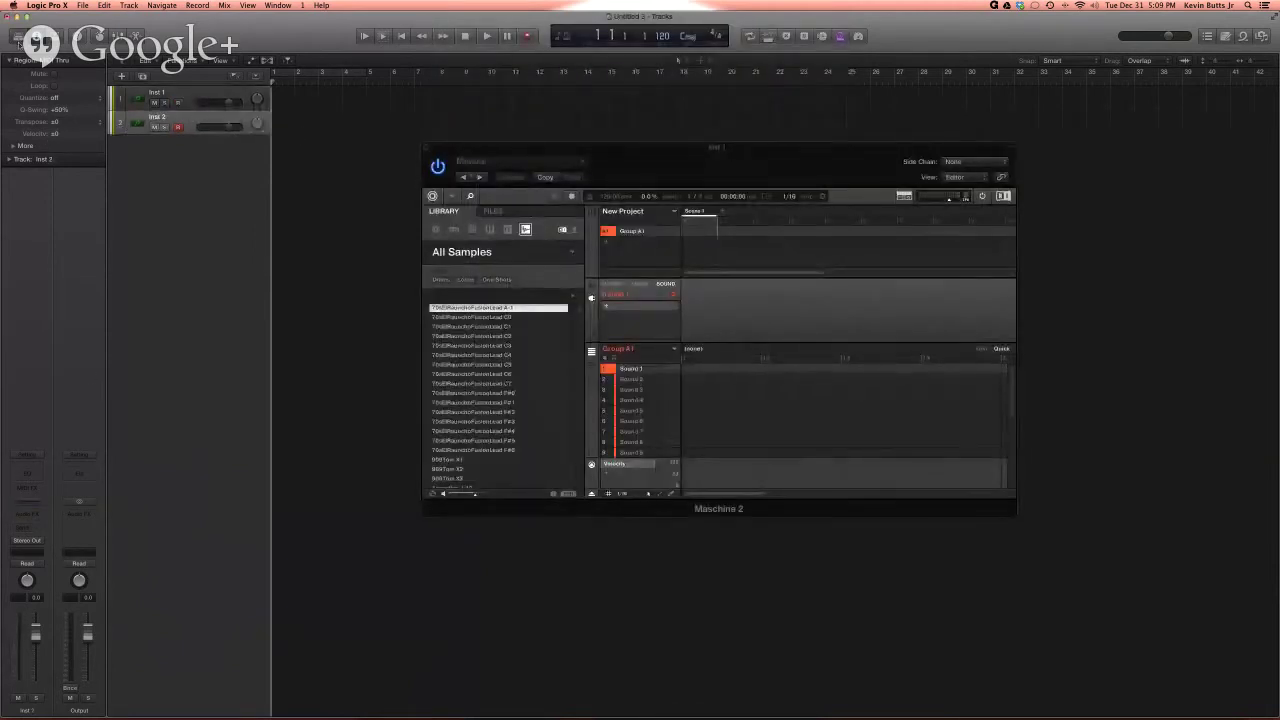
click(20, 46)
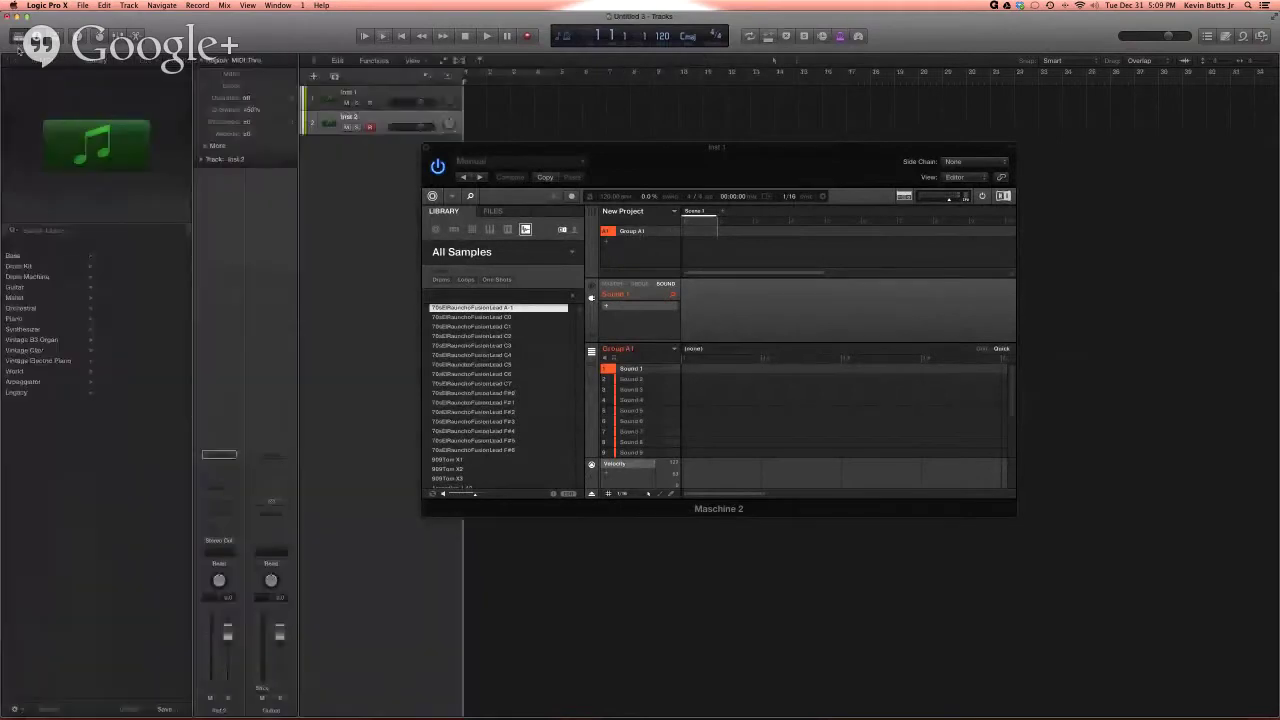
click(75, 257)
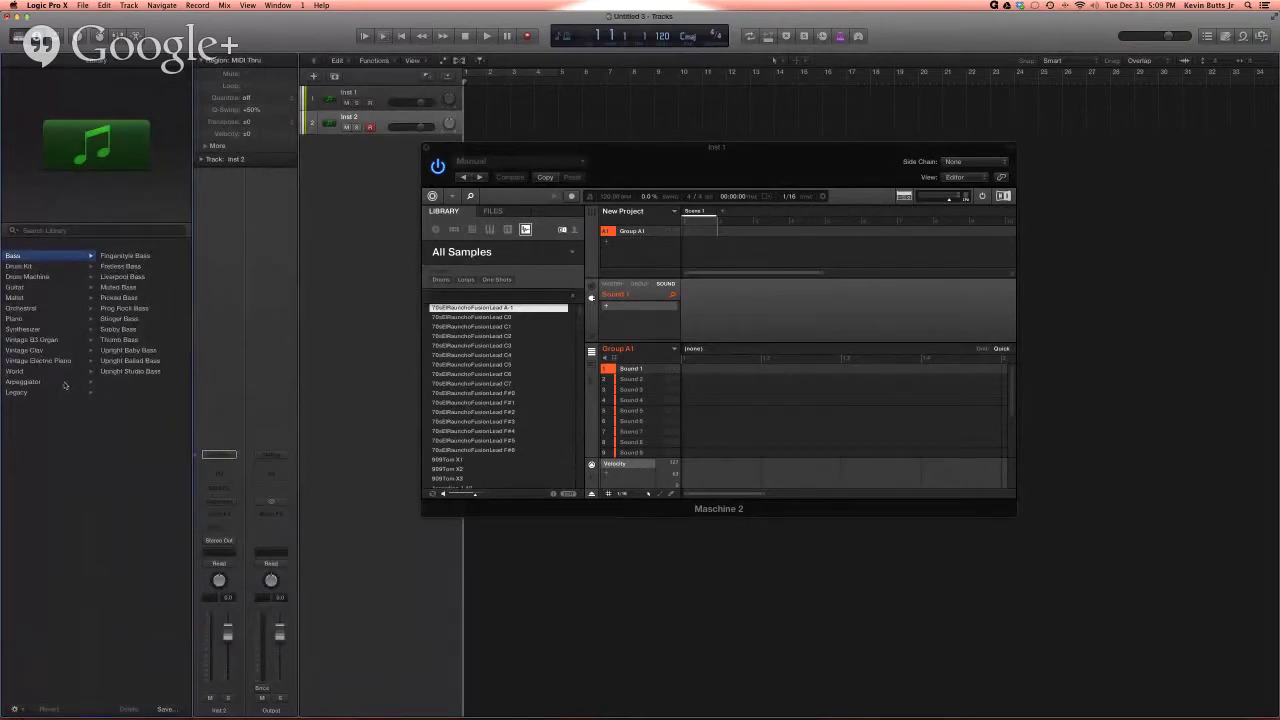
click(52, 318)
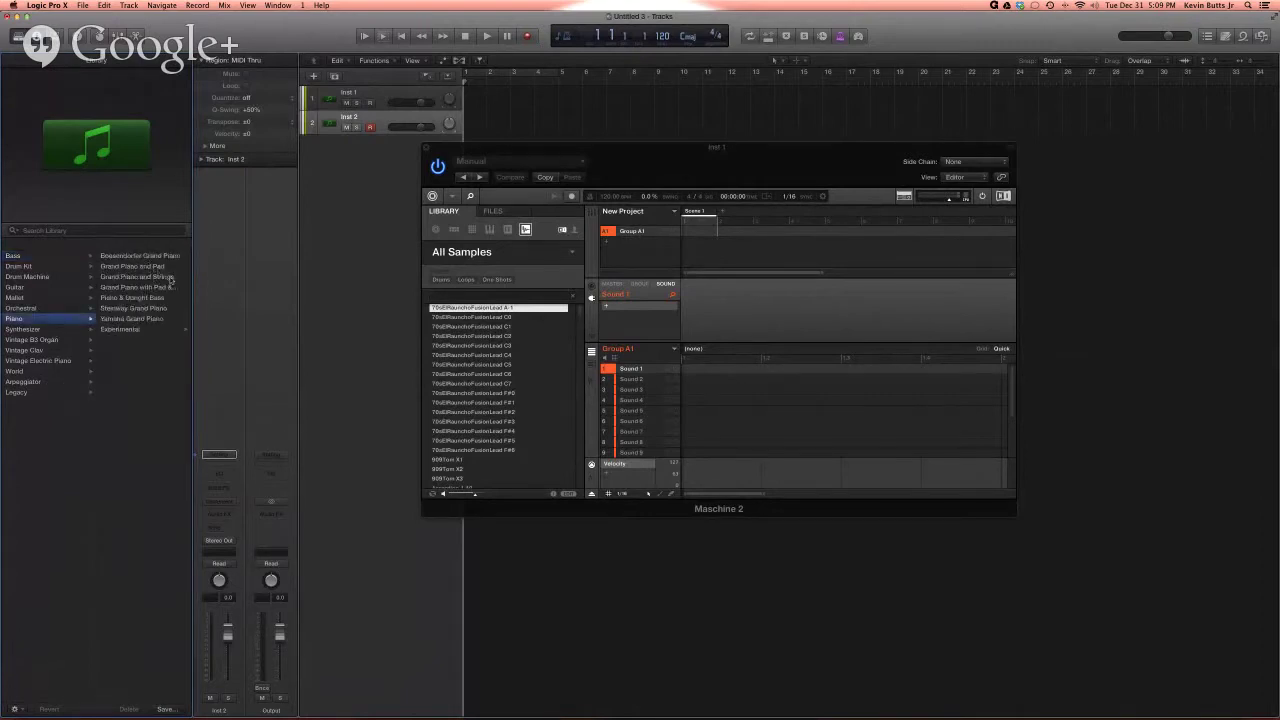
click(150, 309)
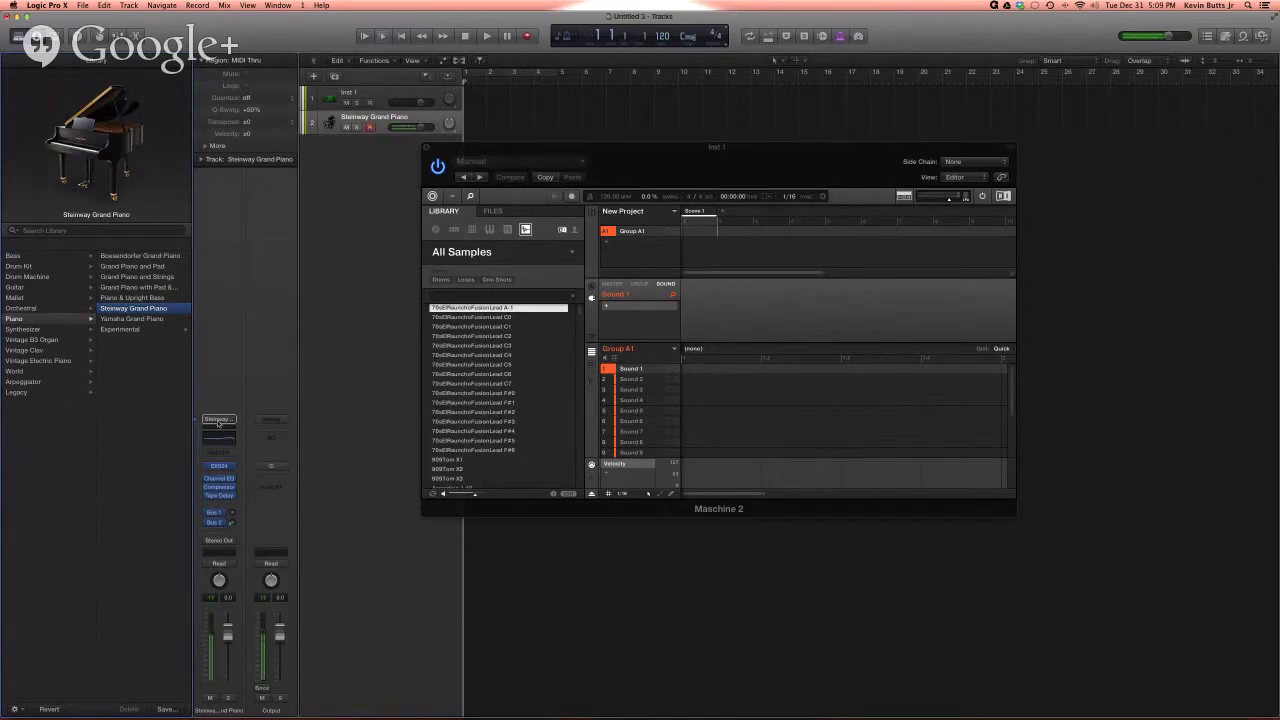
- Switch to the standalone Maschine 2 application to view it, and return to the Logic Pro X project
mouse_move(236, 693)
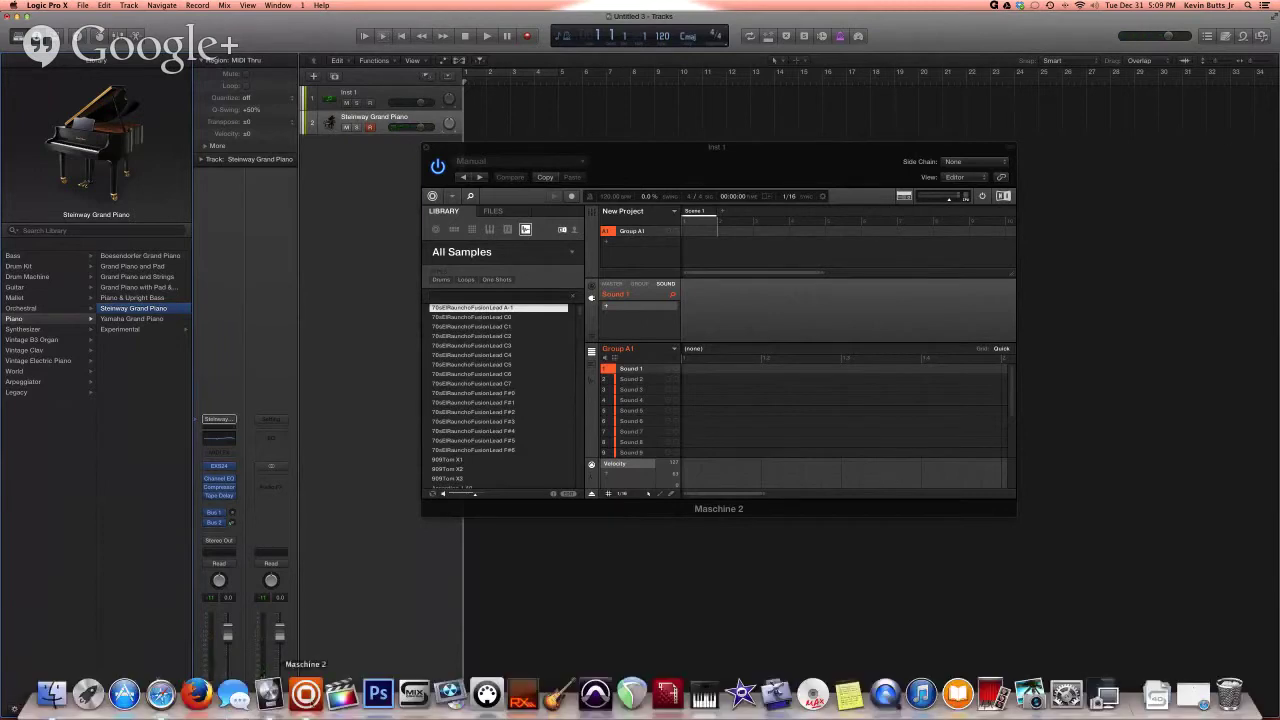
click(305, 693)
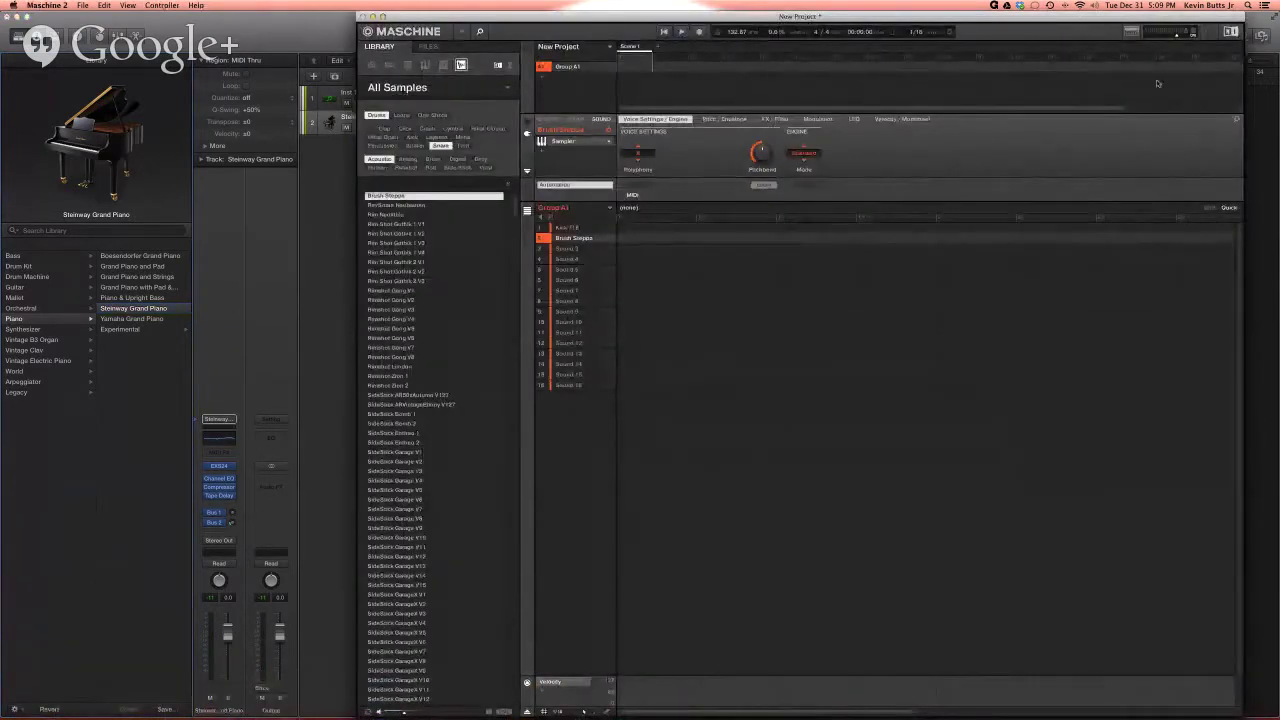
click(346, 202)
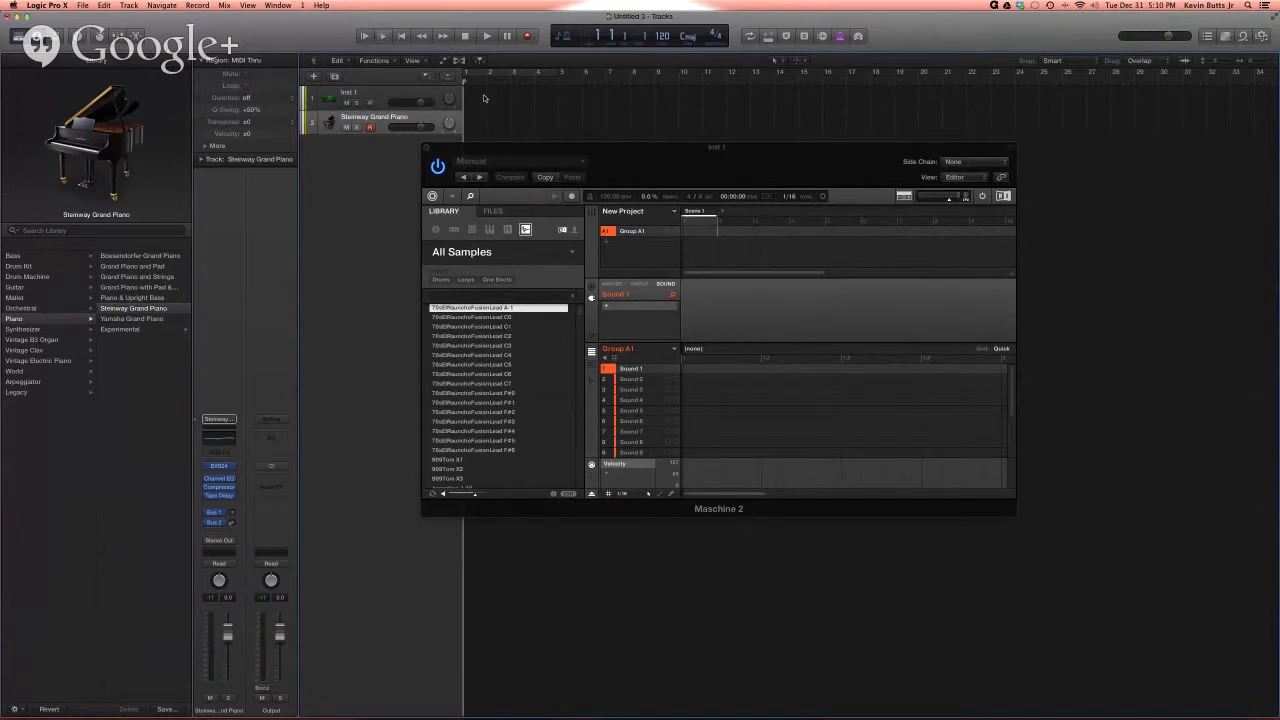
- Record a two-bar part from bar 1 on the Steinway Grand Piano track and move the plug-in window clear of the tracks
key(space)
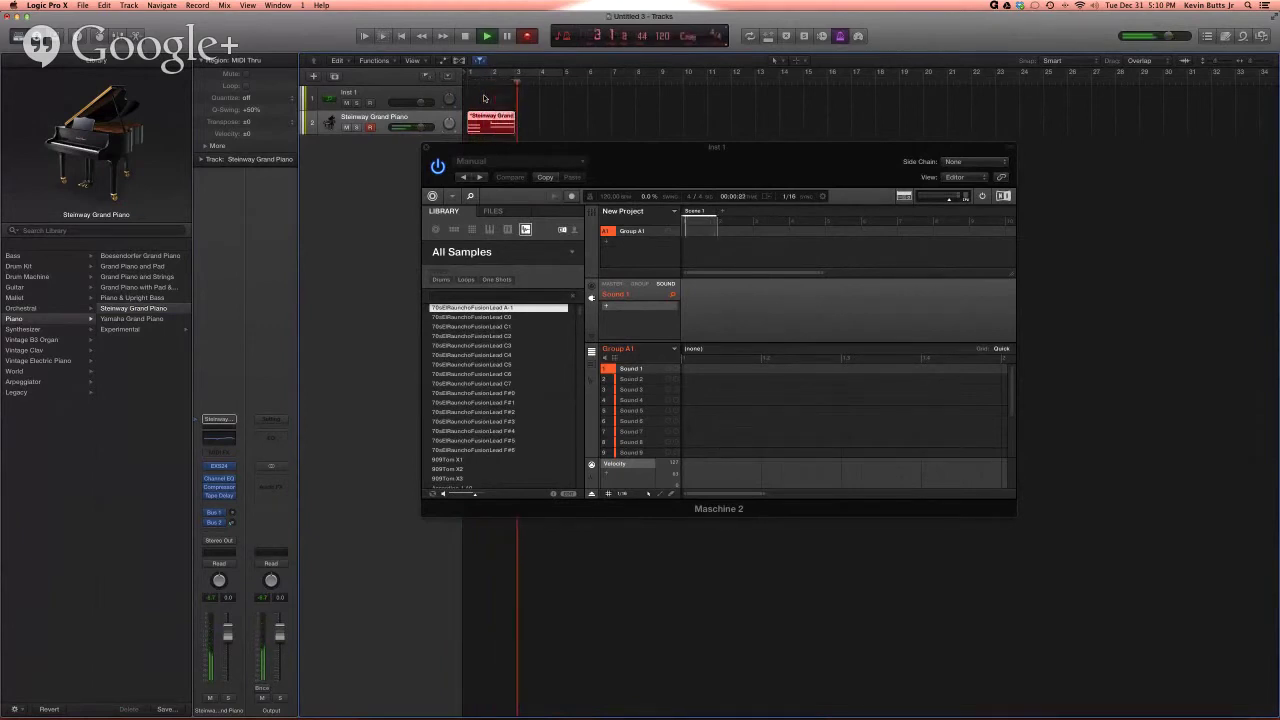
key(space)
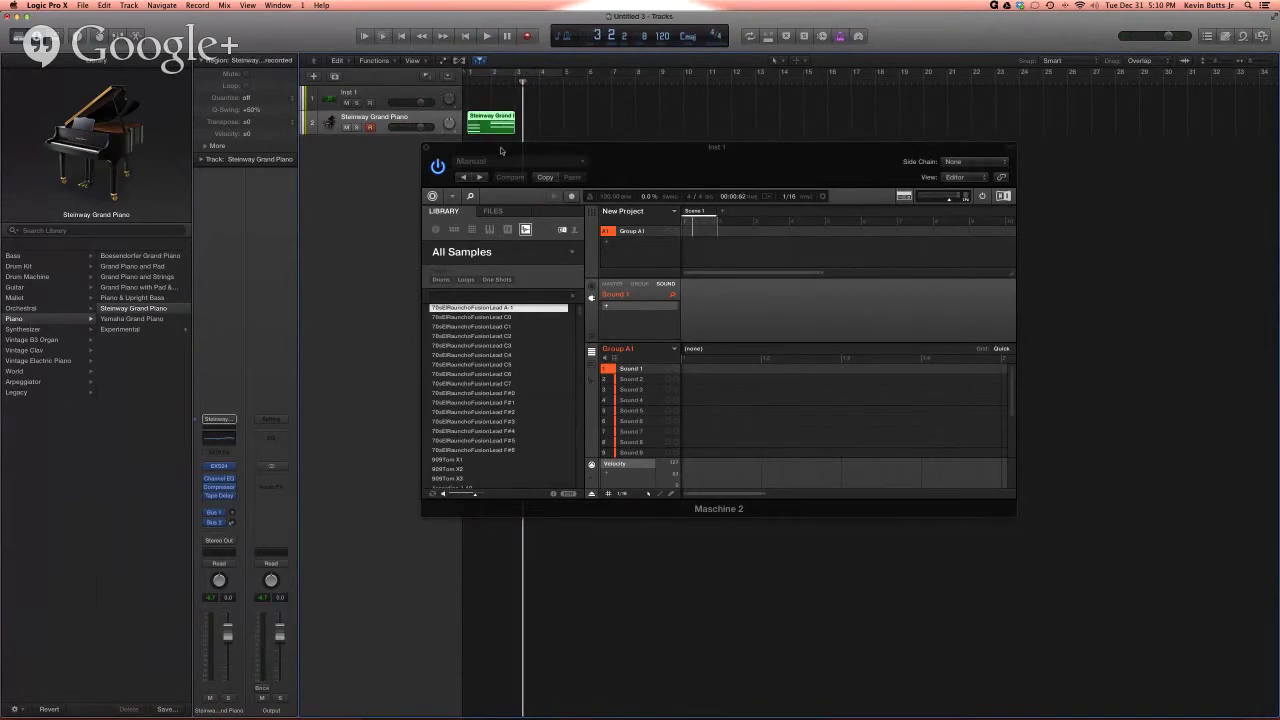
drag(509, 146, 526, 190)
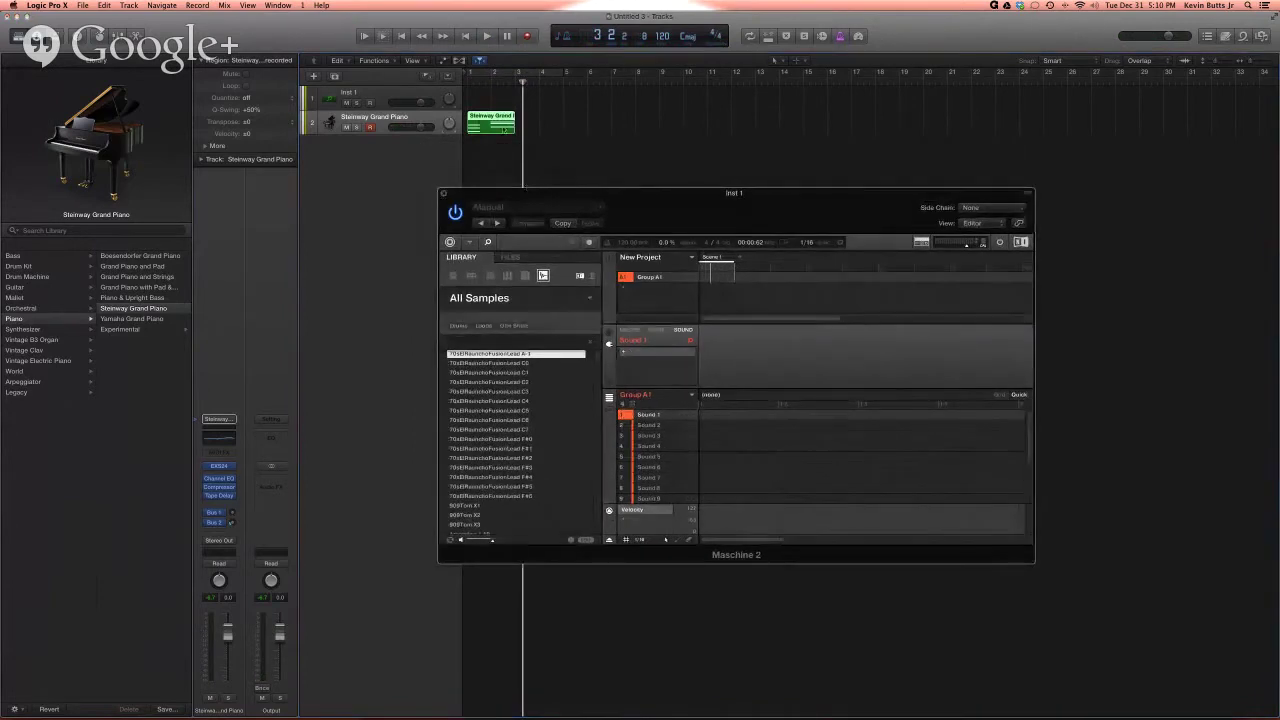
- Quantize the recorded piano region to 1/16 Note and extend it as a loop up to bar 5
click(250, 100)
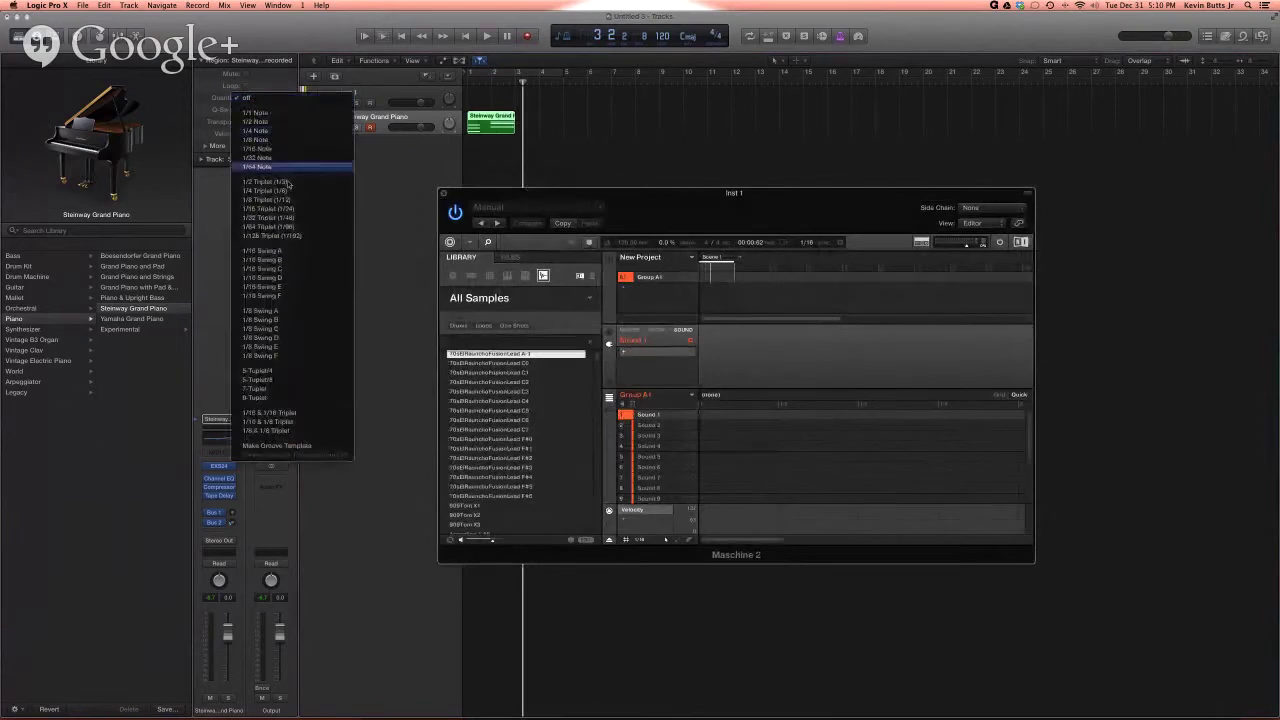
click(296, 149)
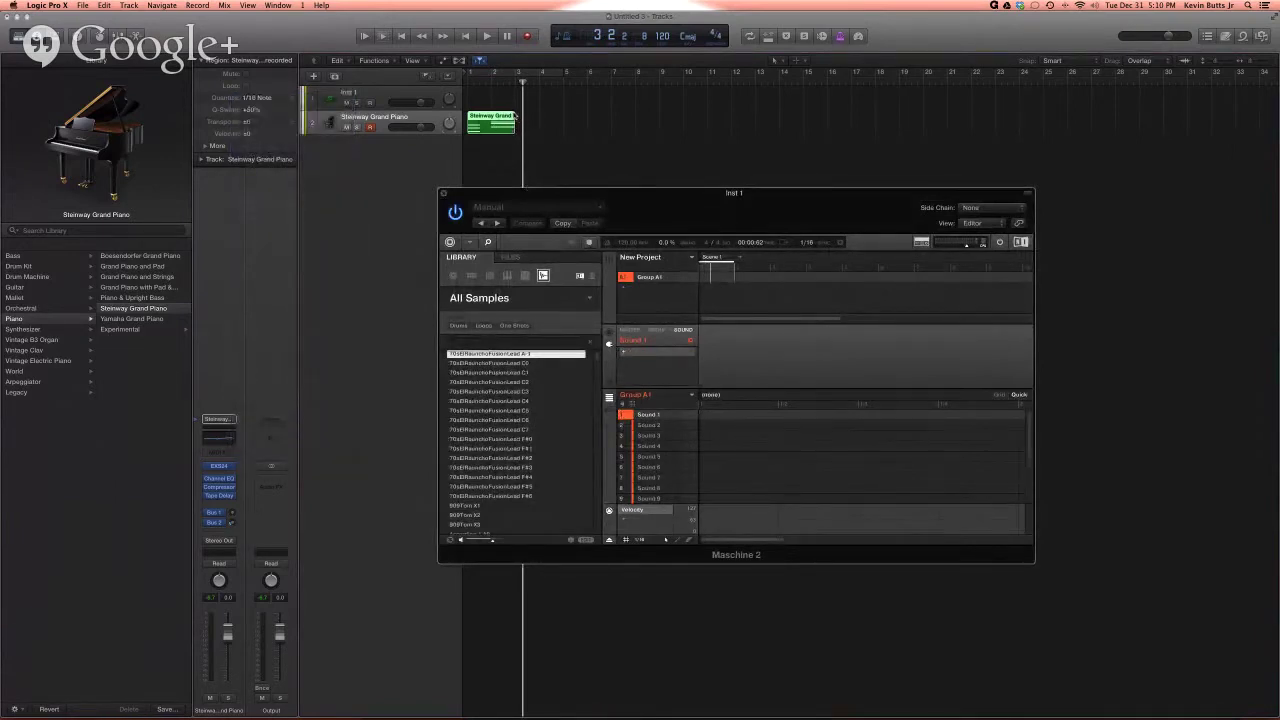
drag(518, 118, 562, 133)
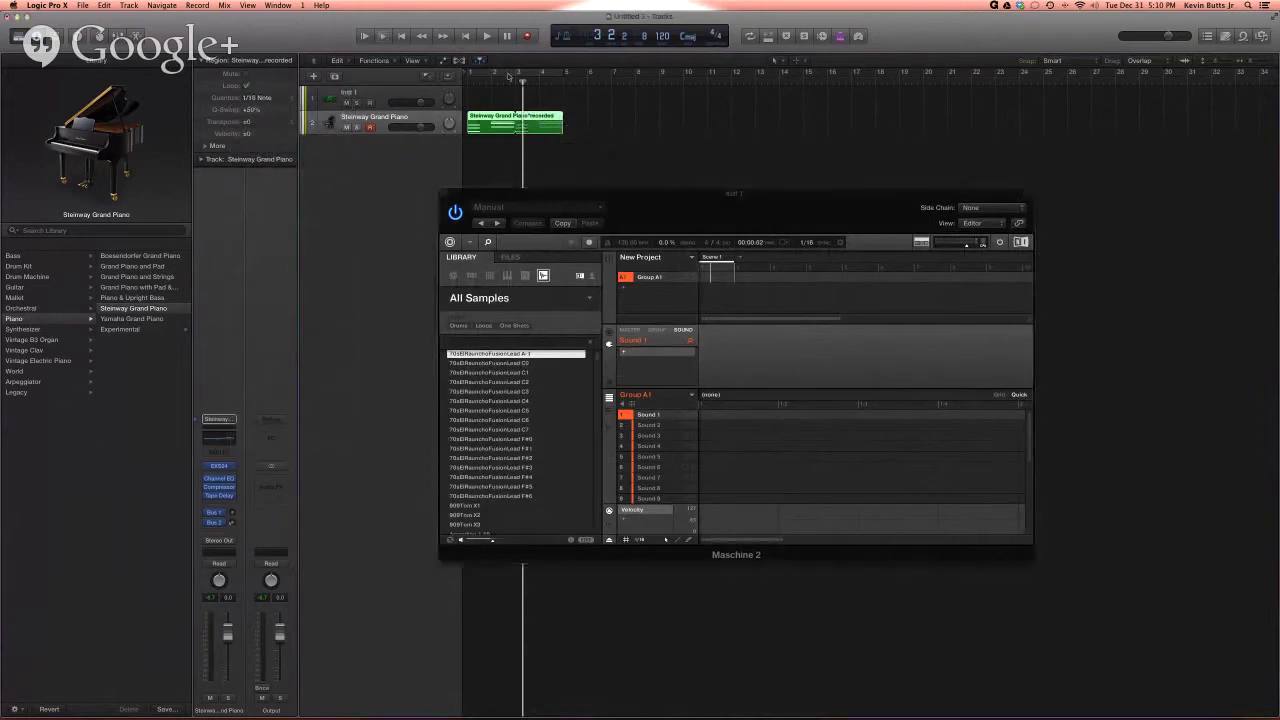
- Turn on cycling for bars 1 to 5 and play back the looped piano region
click(508, 74)
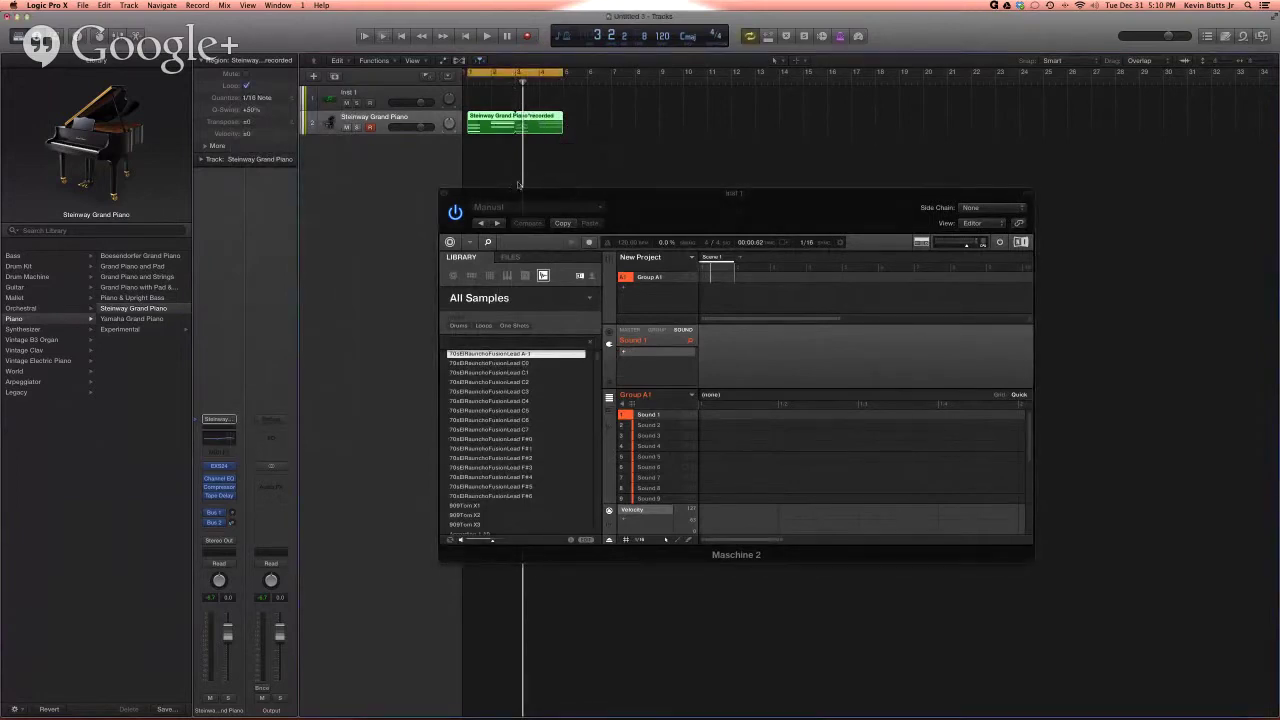
key(space)
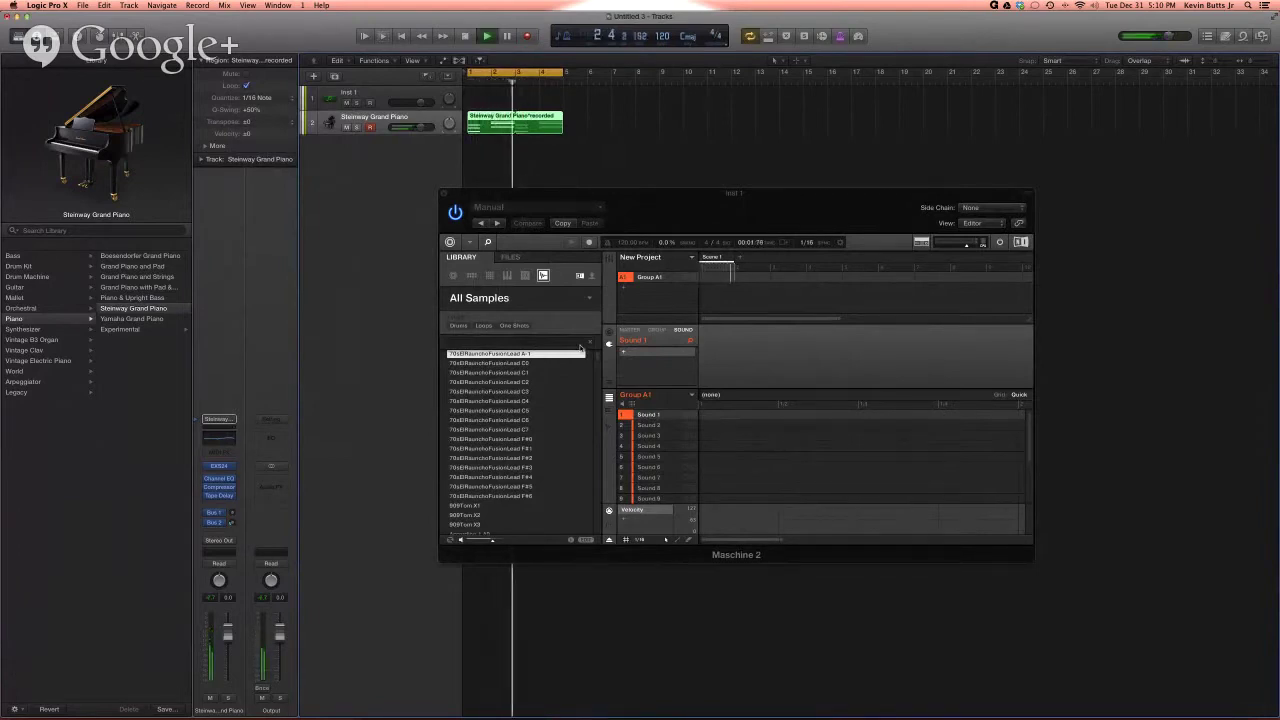
key(space)
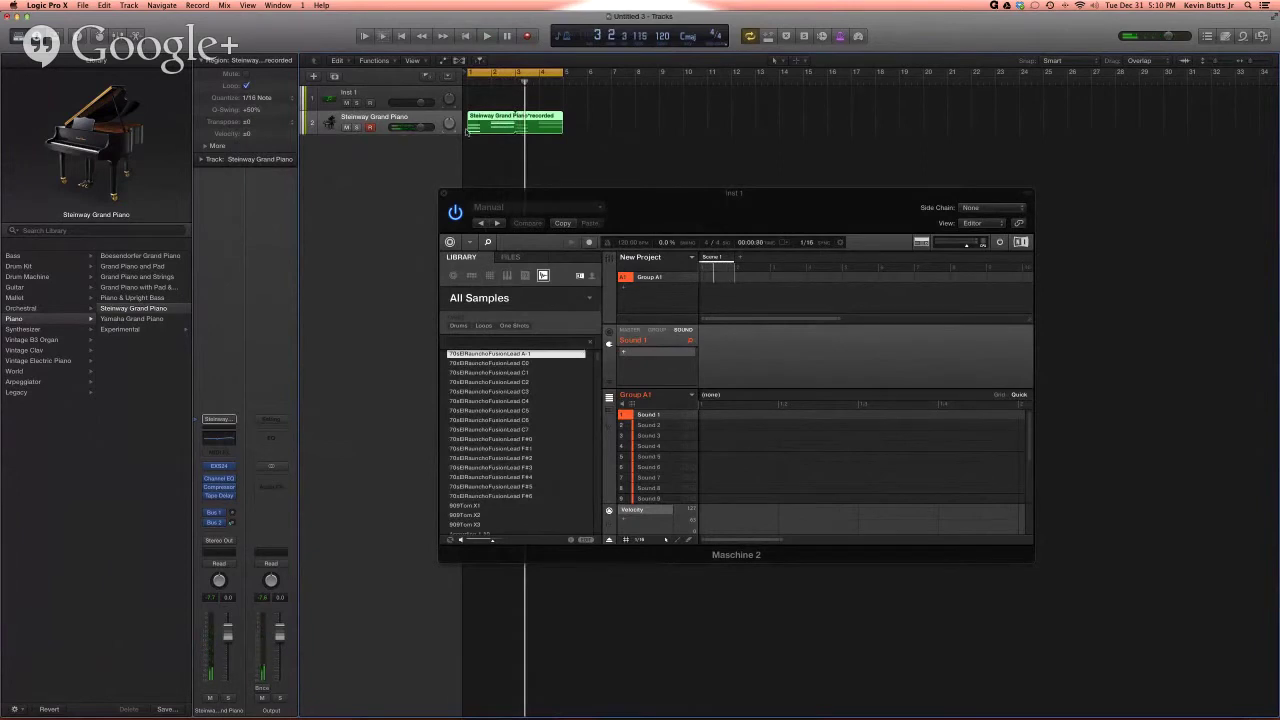
- Switch the track selection between Inst 1 and Steinway Grand Piano, ending on Inst 1
click(403, 95)
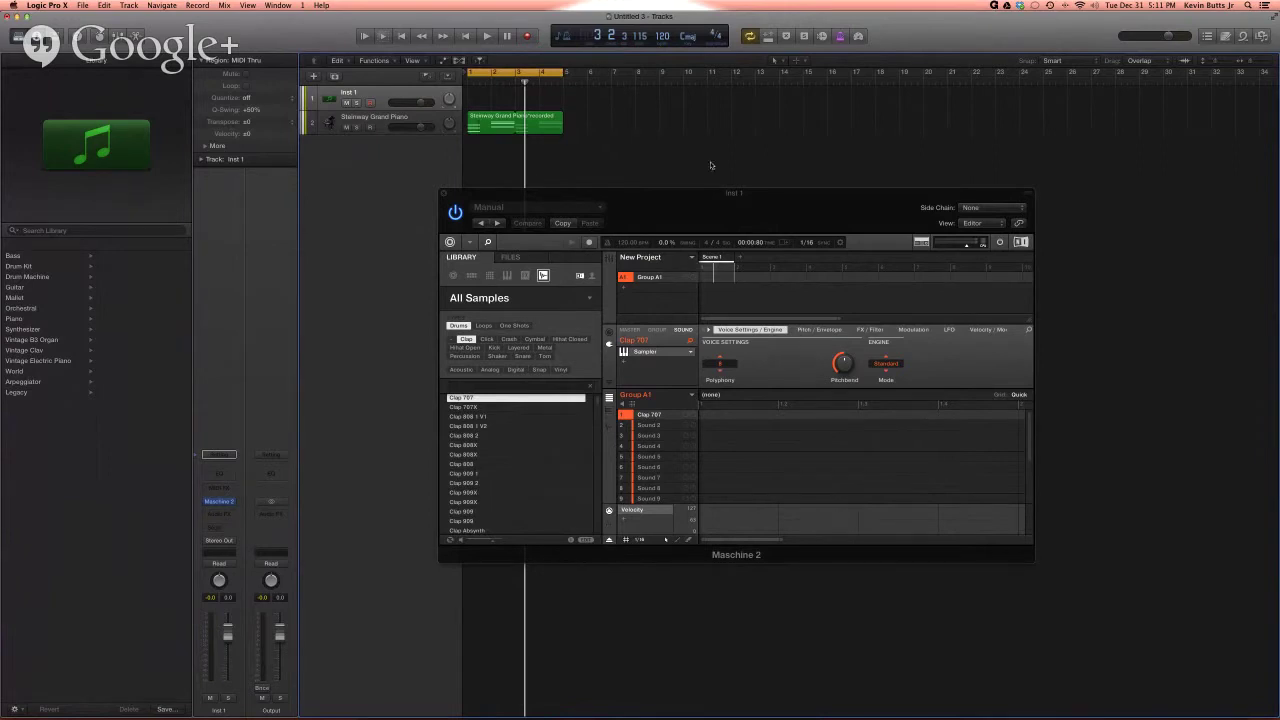
click(386, 122)
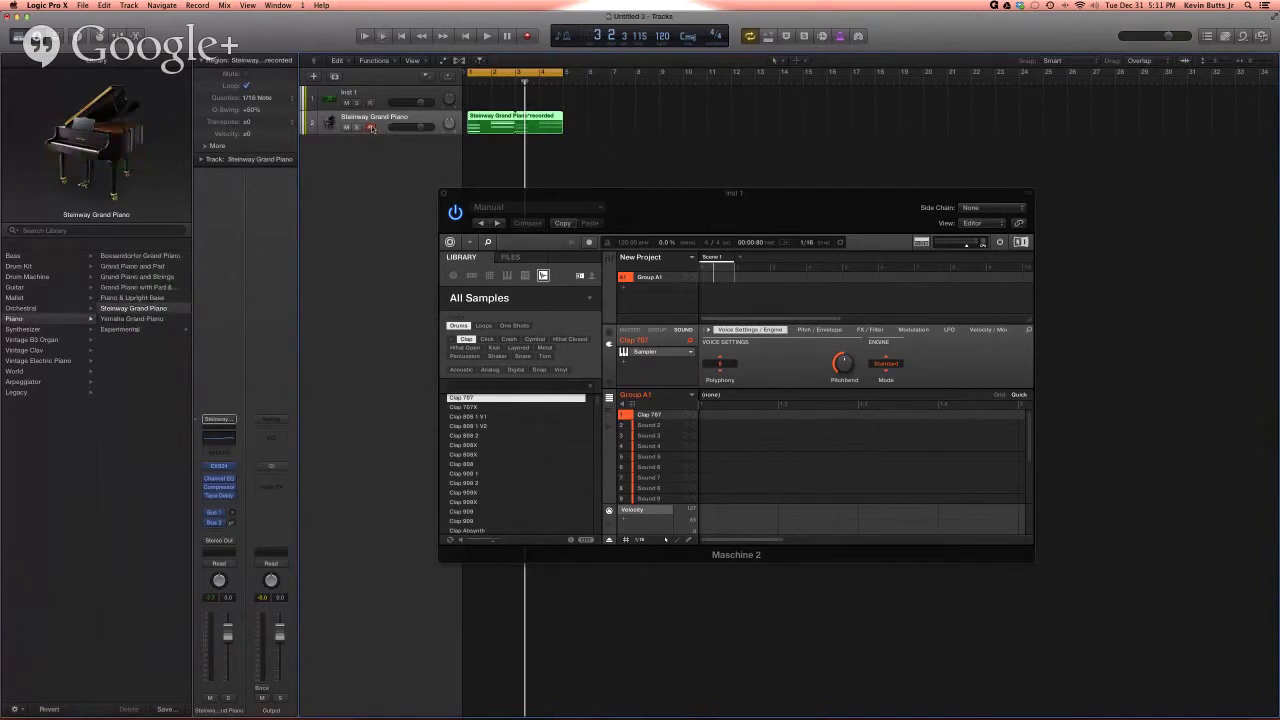
click(395, 93)
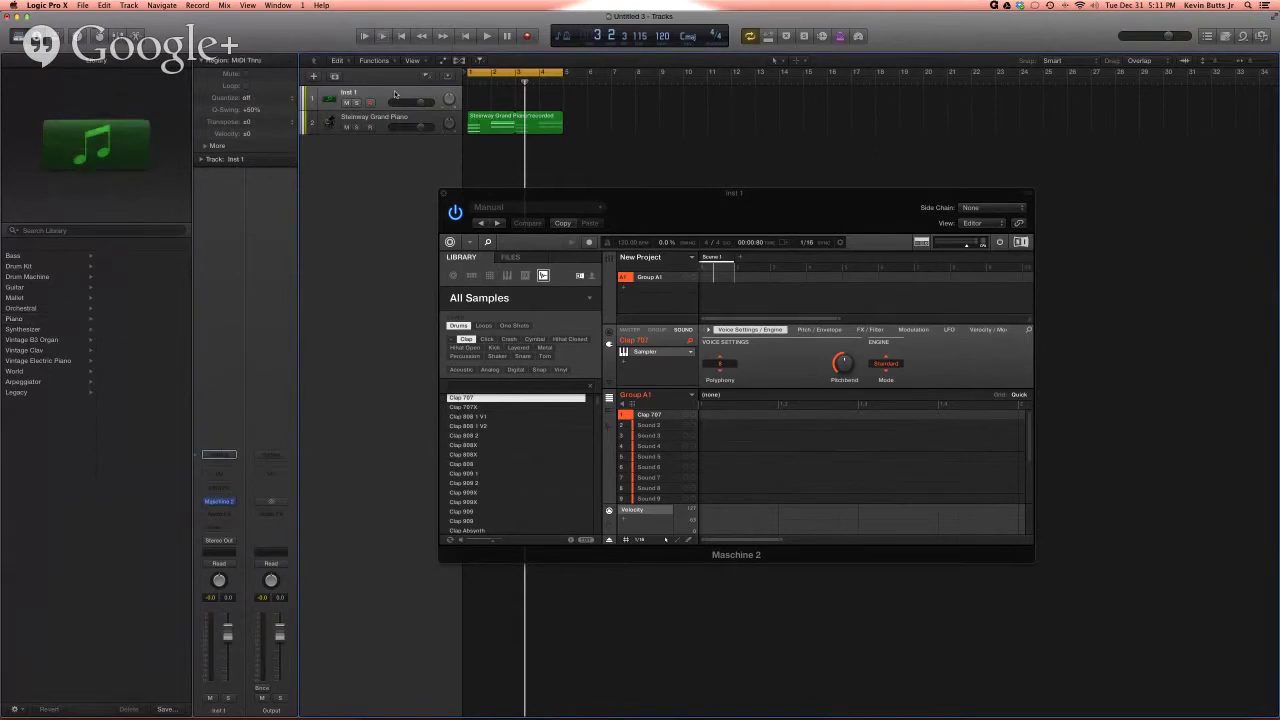
- Rename the Inst 1 track as MASCHINE
double_click(350, 94)
text(MASCHINE)
key(Return)
key(super+Down)
key(super+Right)
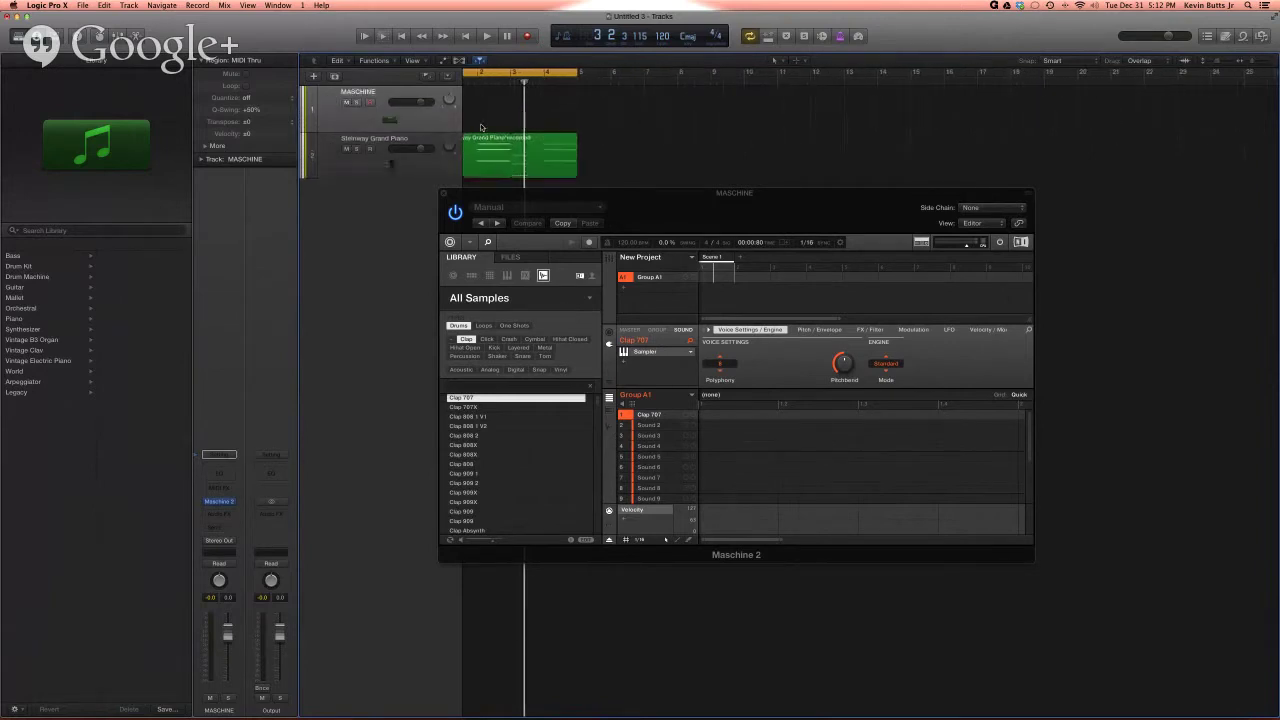
- Record a Clap 707 pattern in Maschine Group A1 against the looped piano in bars 1 to 5
key(super+Down)
key(super+Right)
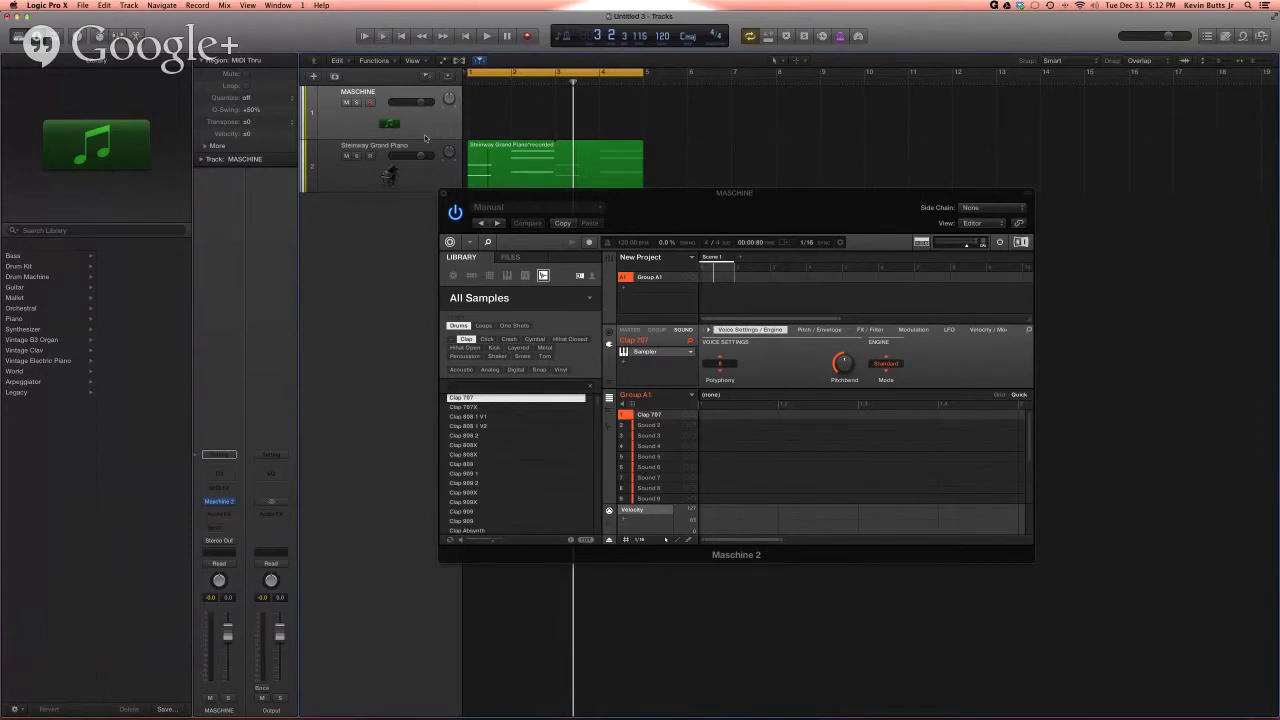
key(space)
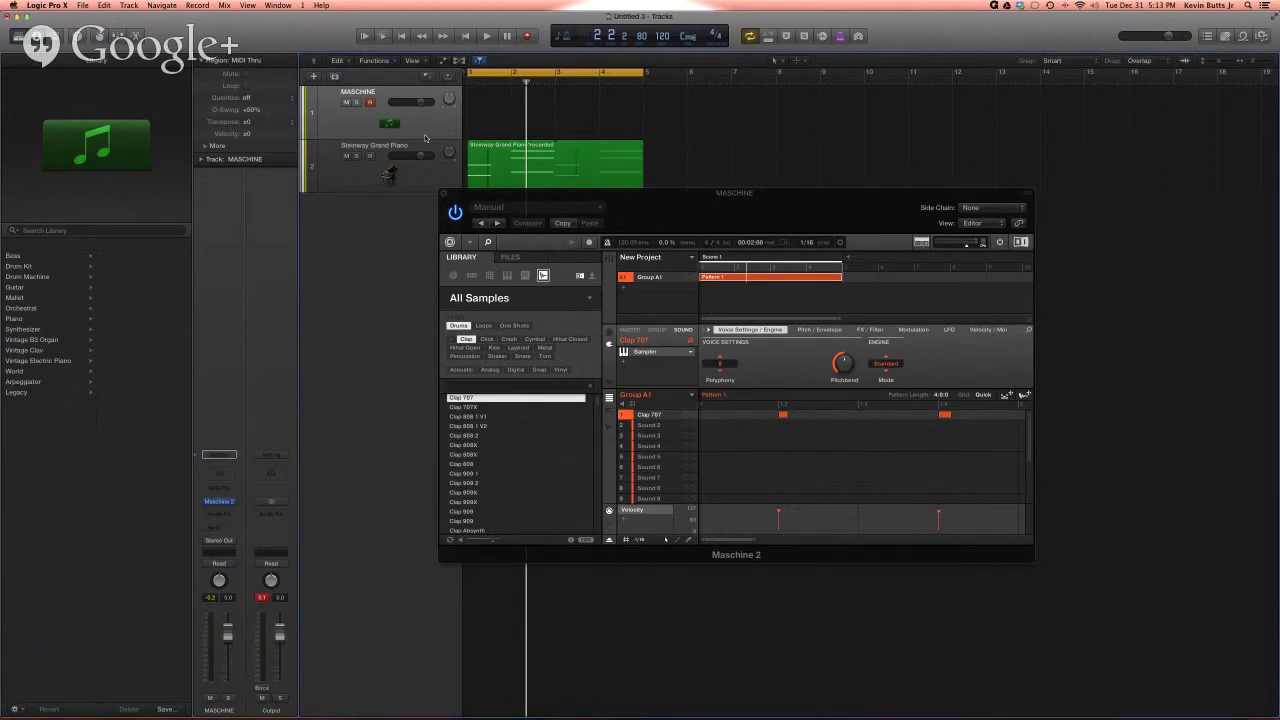
- Load Kick 7T8 into Sound 2 of Group A1 and record a kick part into Pattern 1 during cycle playback
key(k)
key(k)
key(space)
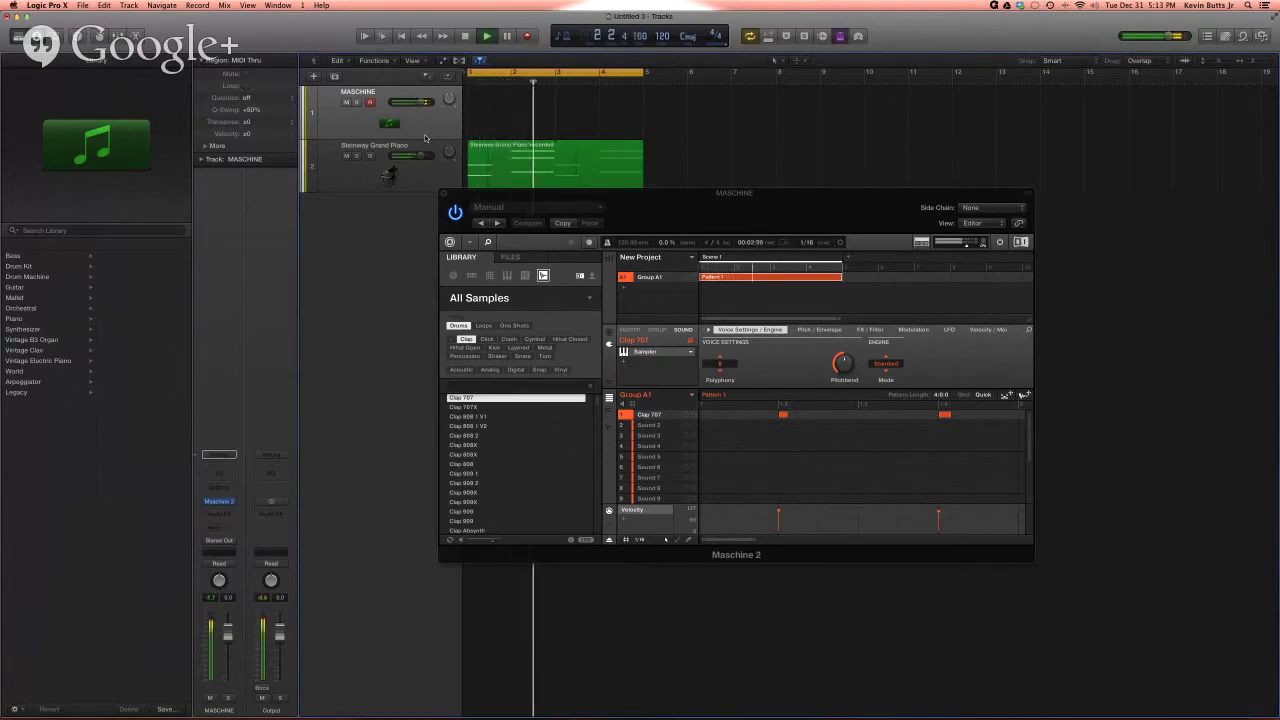
key(space)
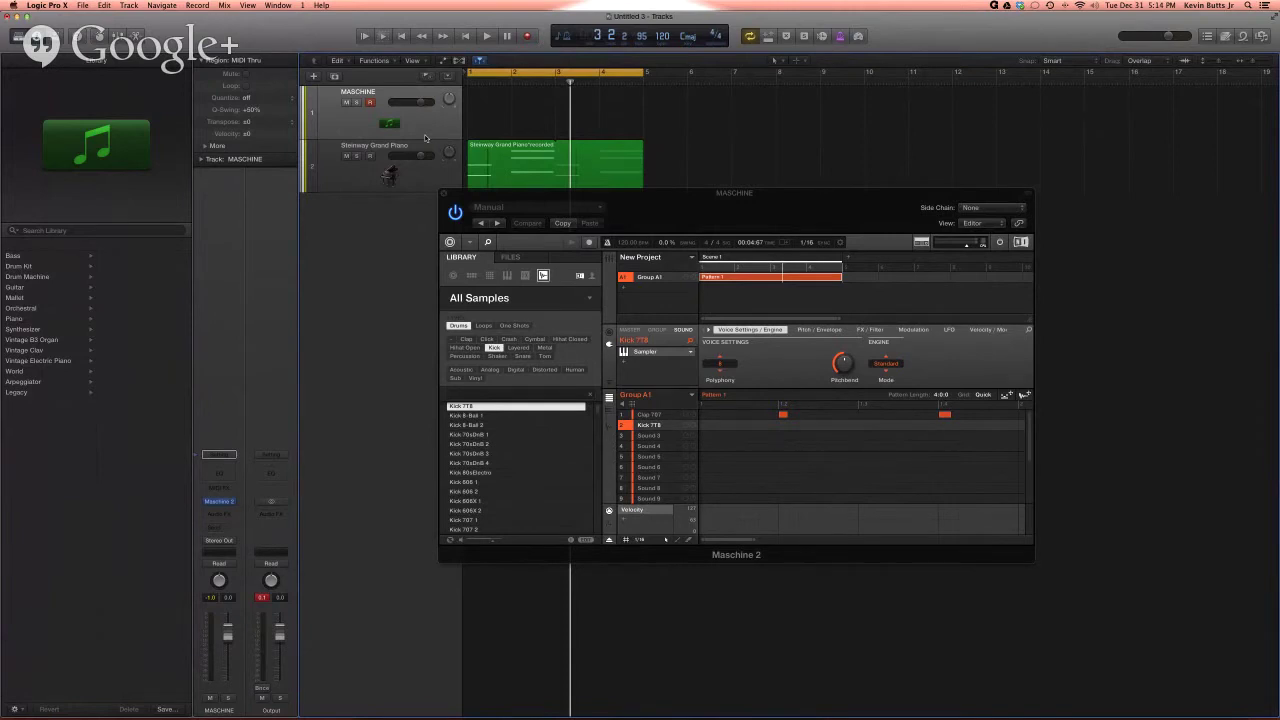
key(space)
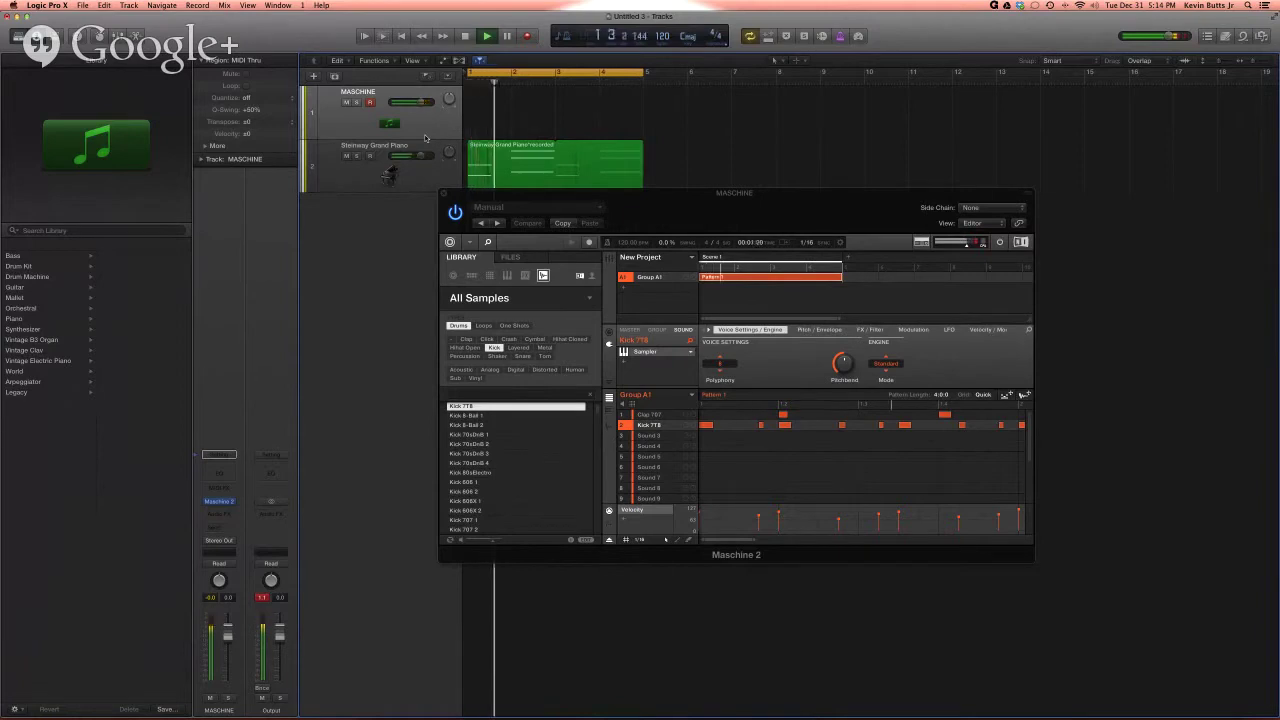
- Load ClosedHH 7T8 into Sound 3 and record a closed hi-hat part into Pattern 1 during cycle playback
key(space)
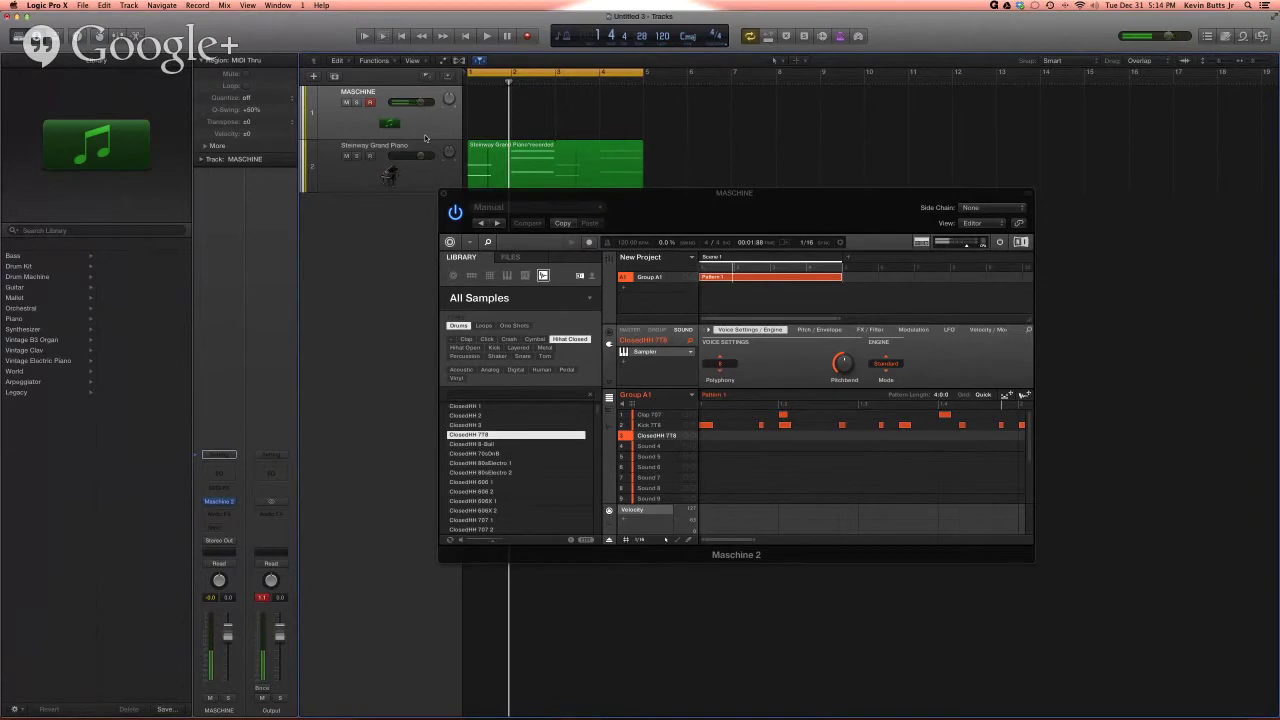
key(space)
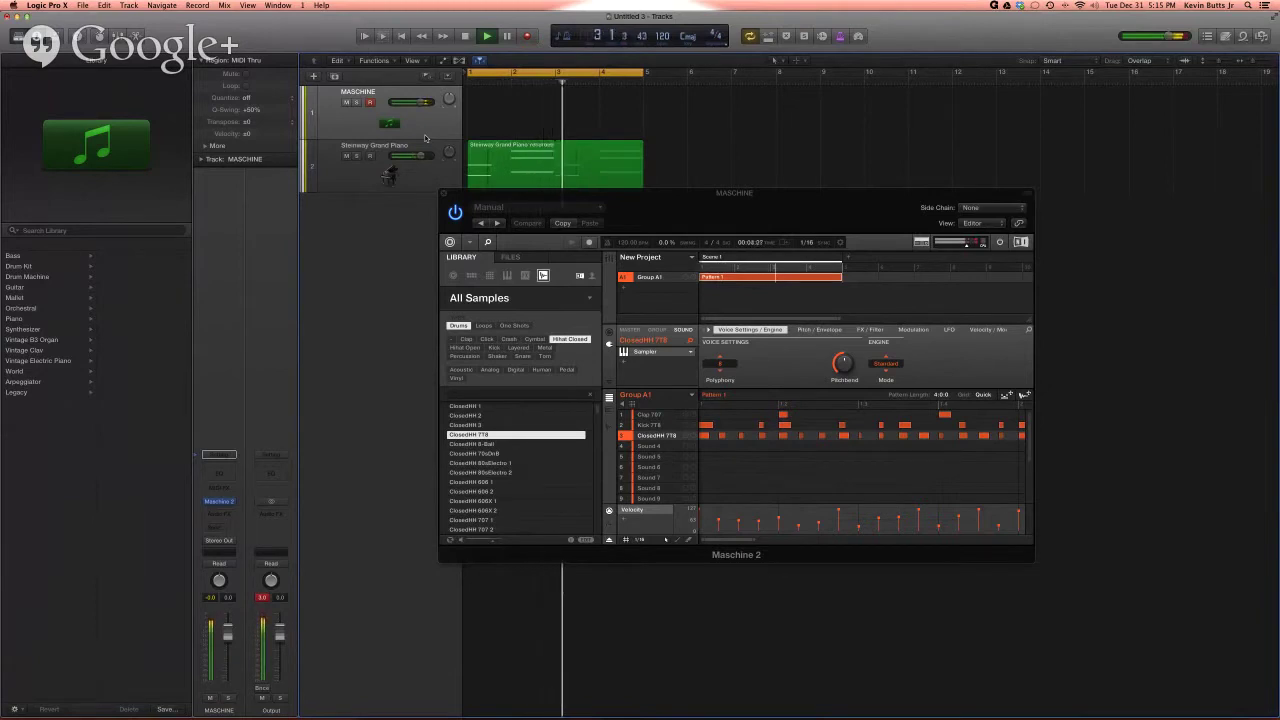
key(space)
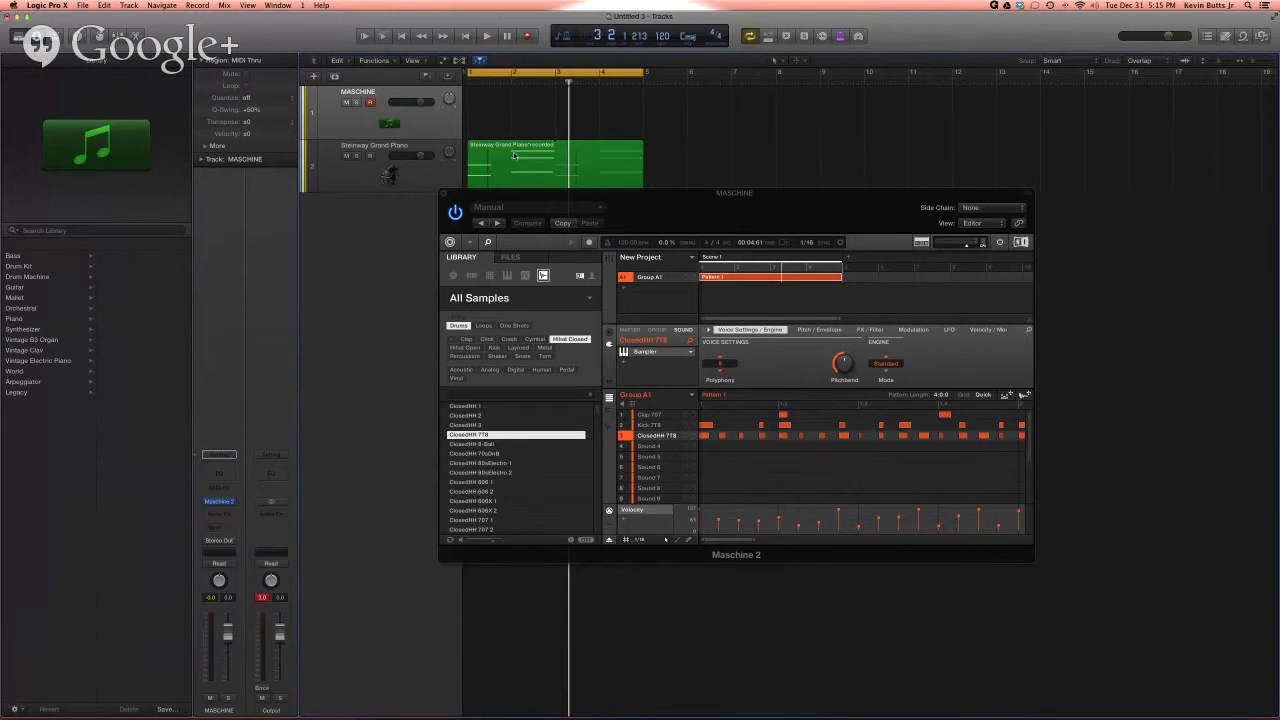
- Copy the Steinway Grand Piano region to bar 5 and move the cycle range to bars 5 to 9
drag(515, 155, 694, 169)
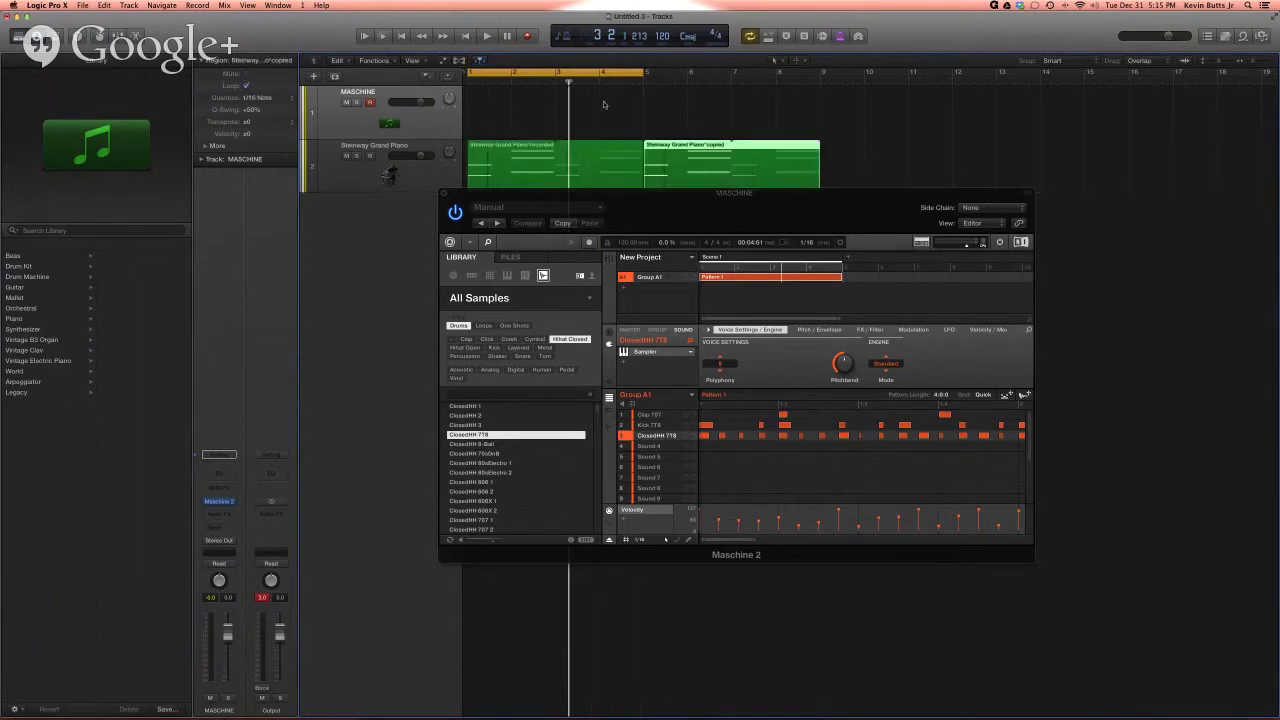
drag(503, 74, 676, 80)
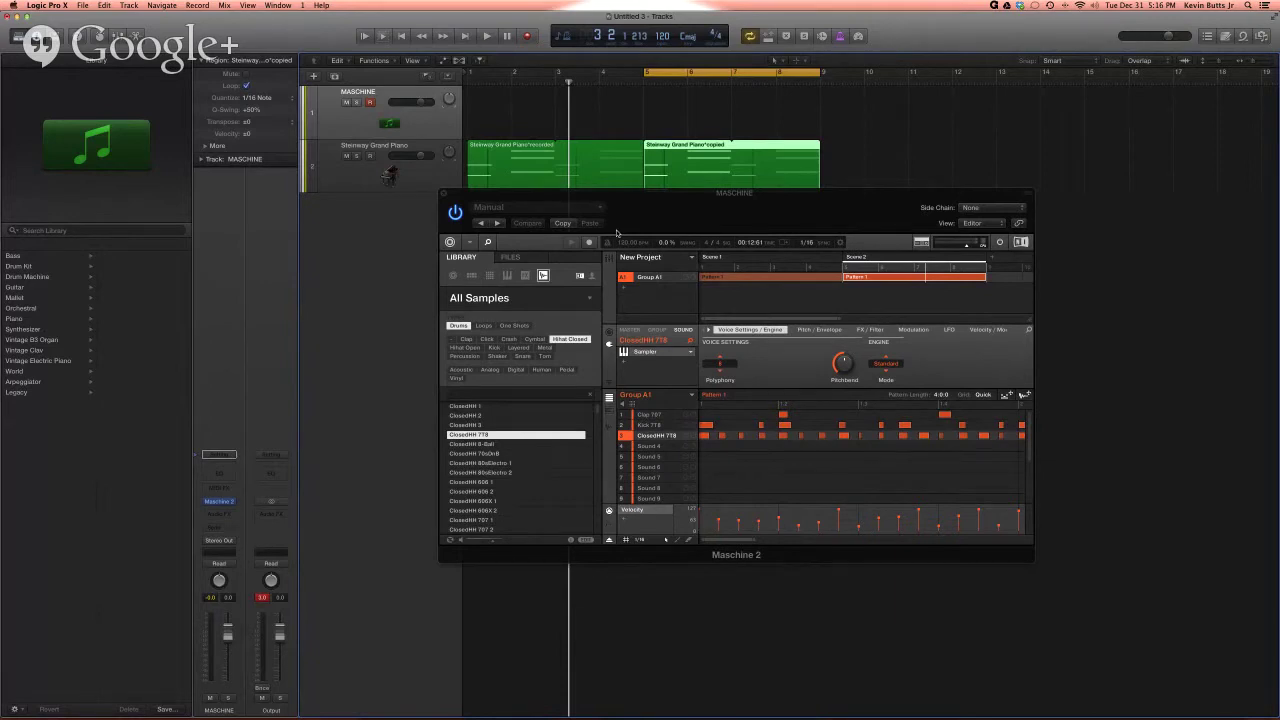
- Load Cabasa Turntable into Sound 4, record a shaker part for Scene 2, and play it back with the piano
key(space)
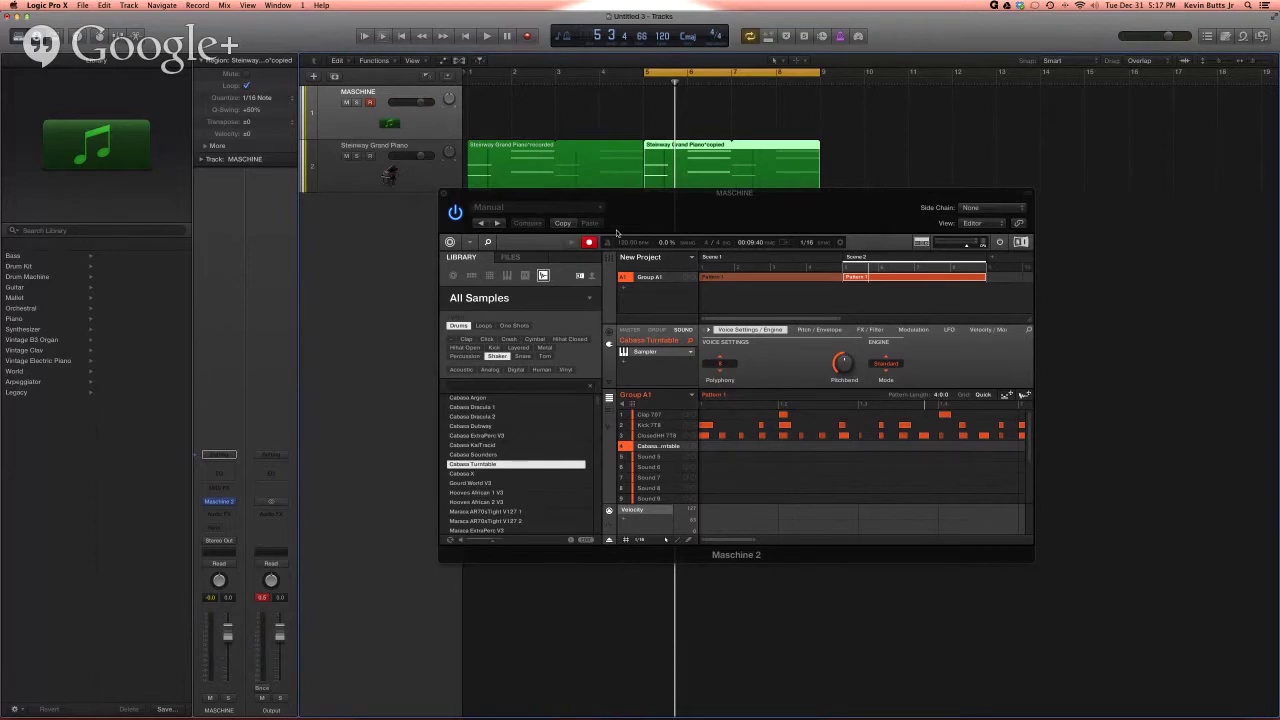
key(space)
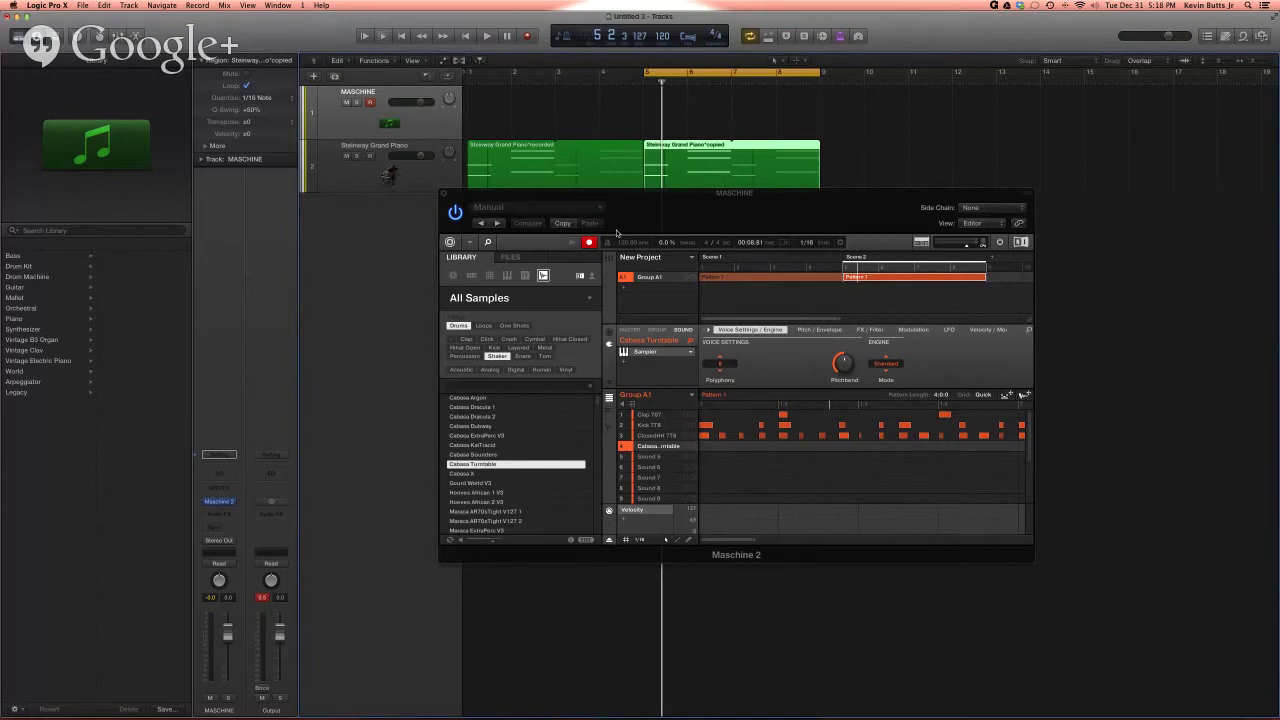
key(space)
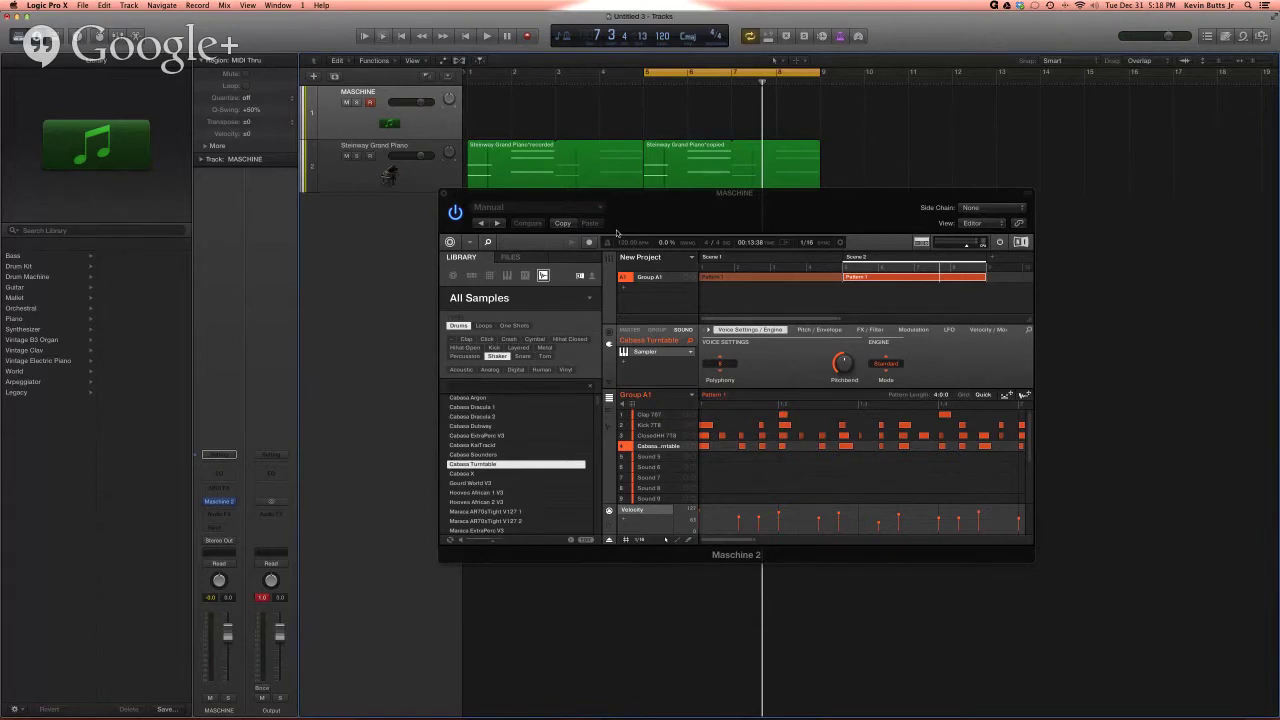
key(space)
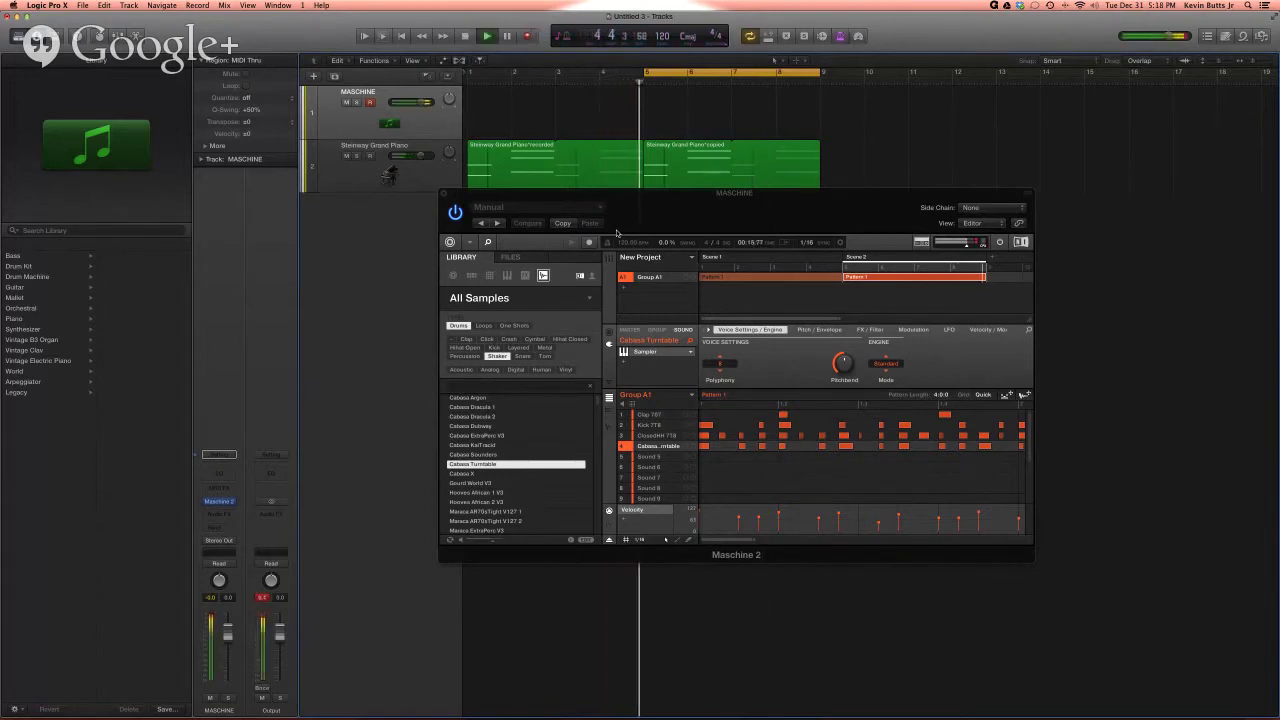
key(space)
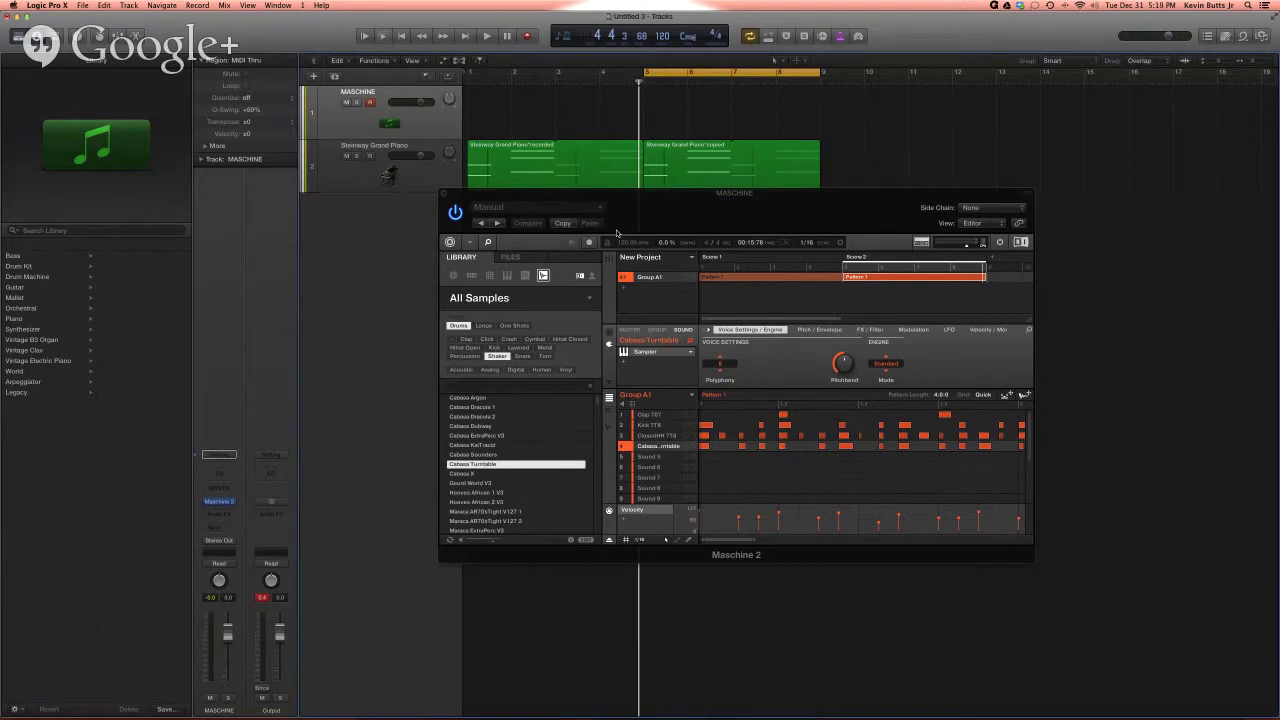
- Try recording on the MASCHINE track within the bars 5 to 9 cycle, re-arming the track for a second take
key(r)
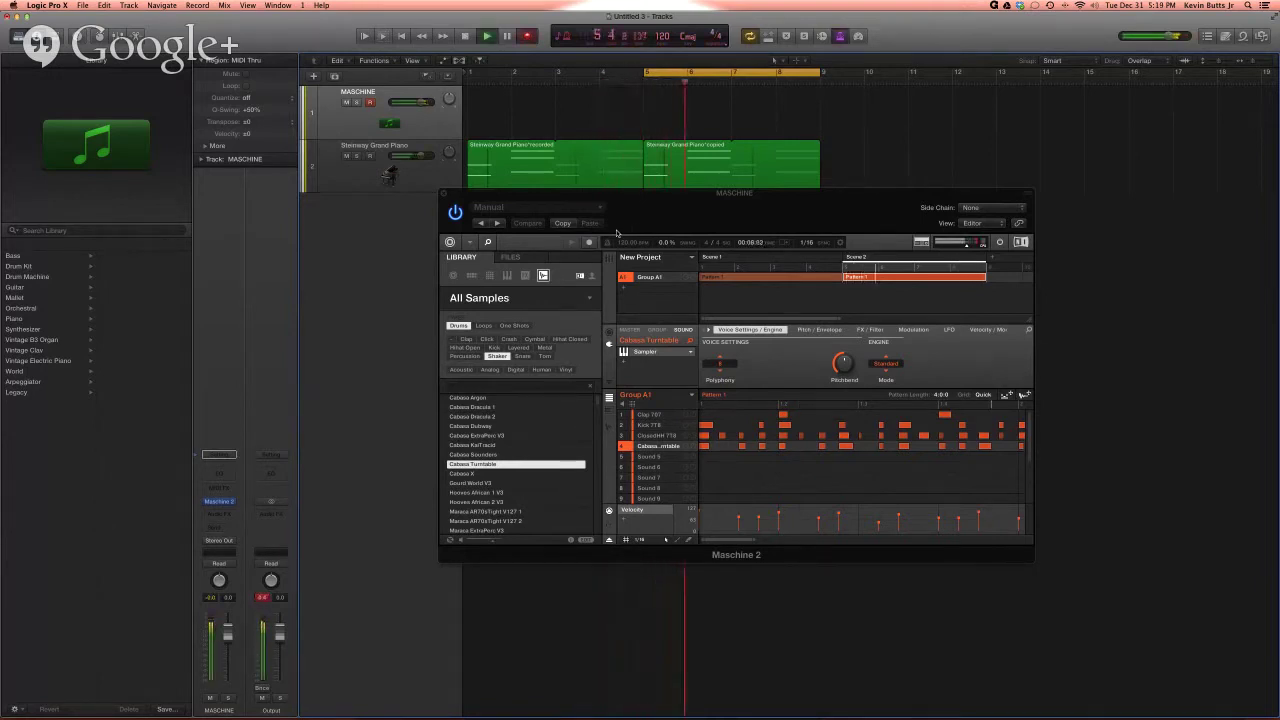
key(space)
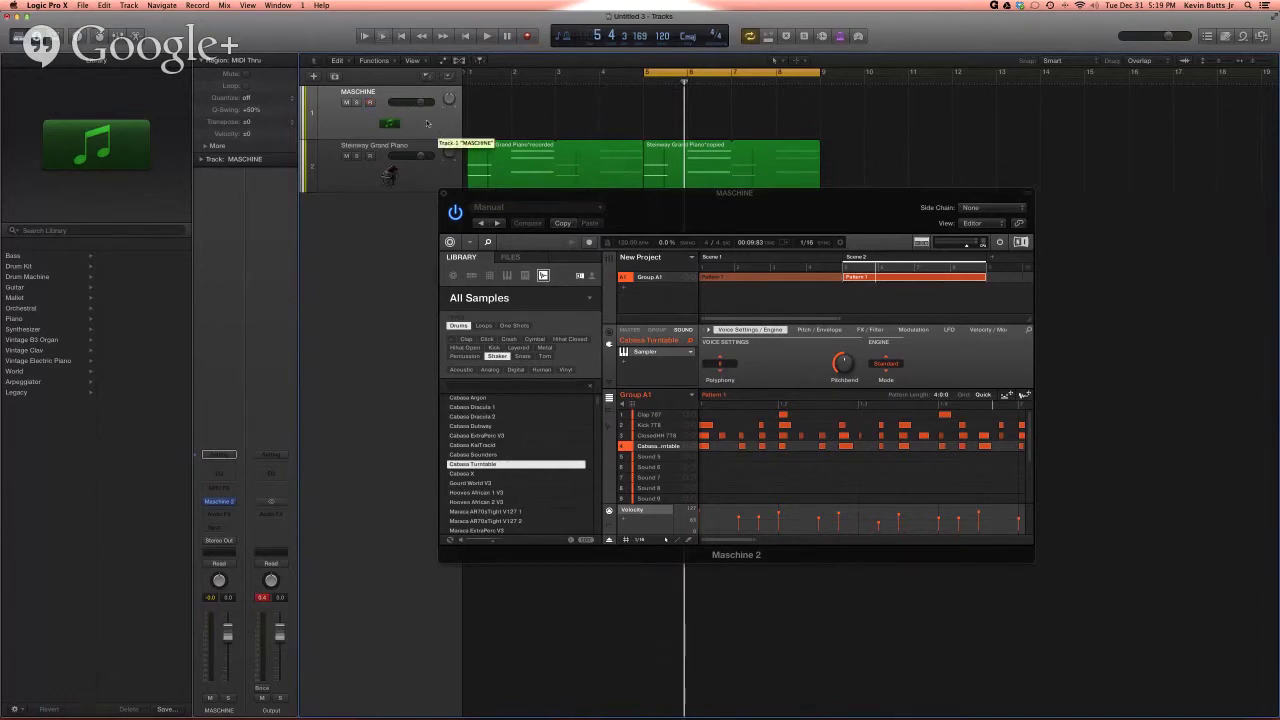
click(371, 103)
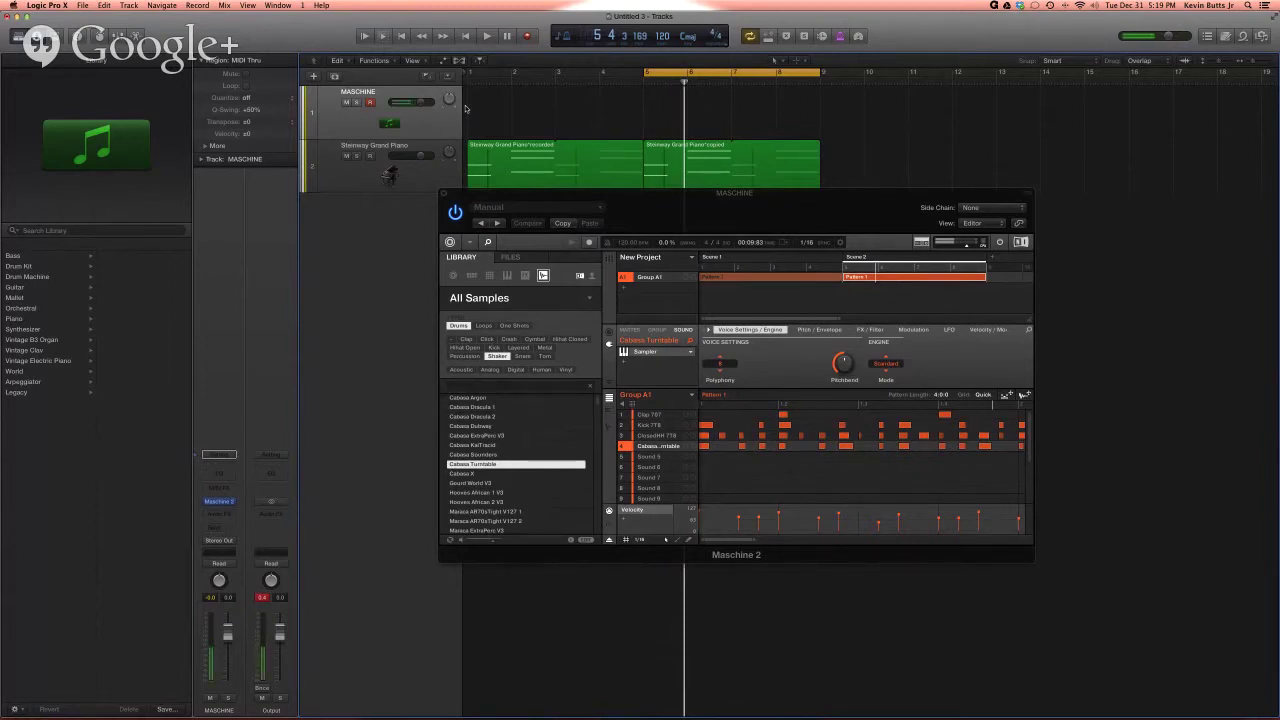
key(r)
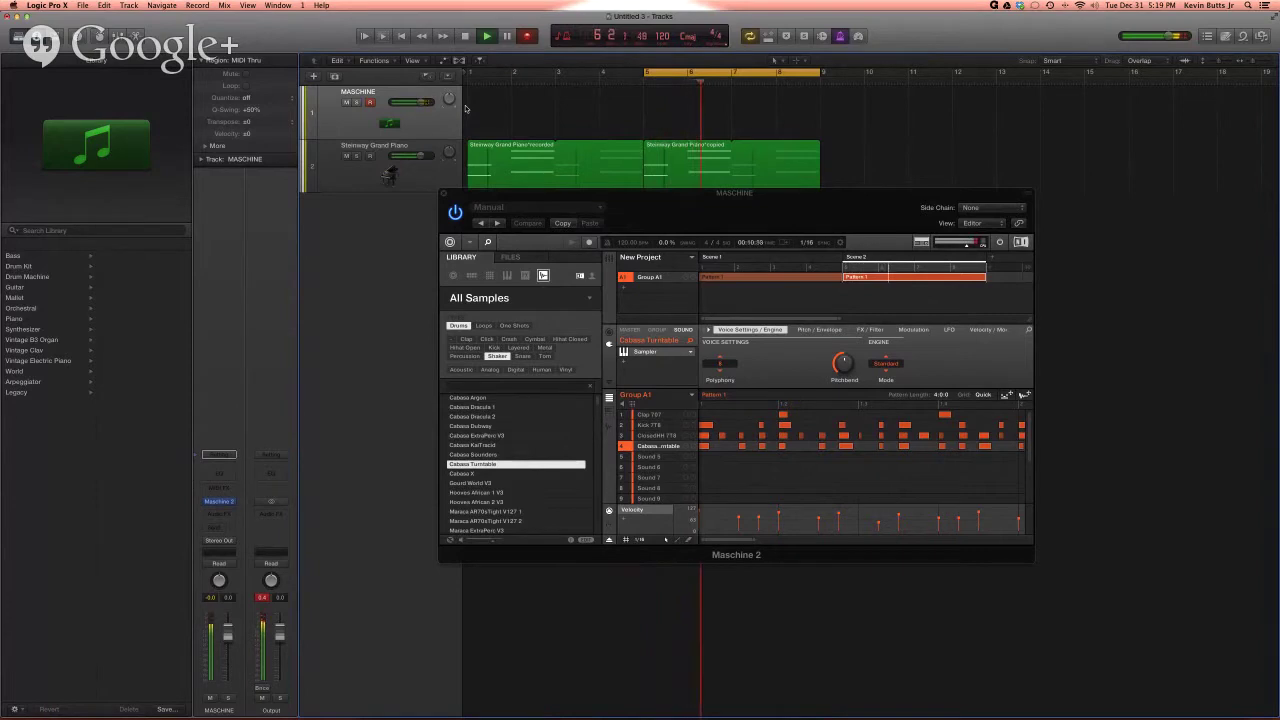
key(space)
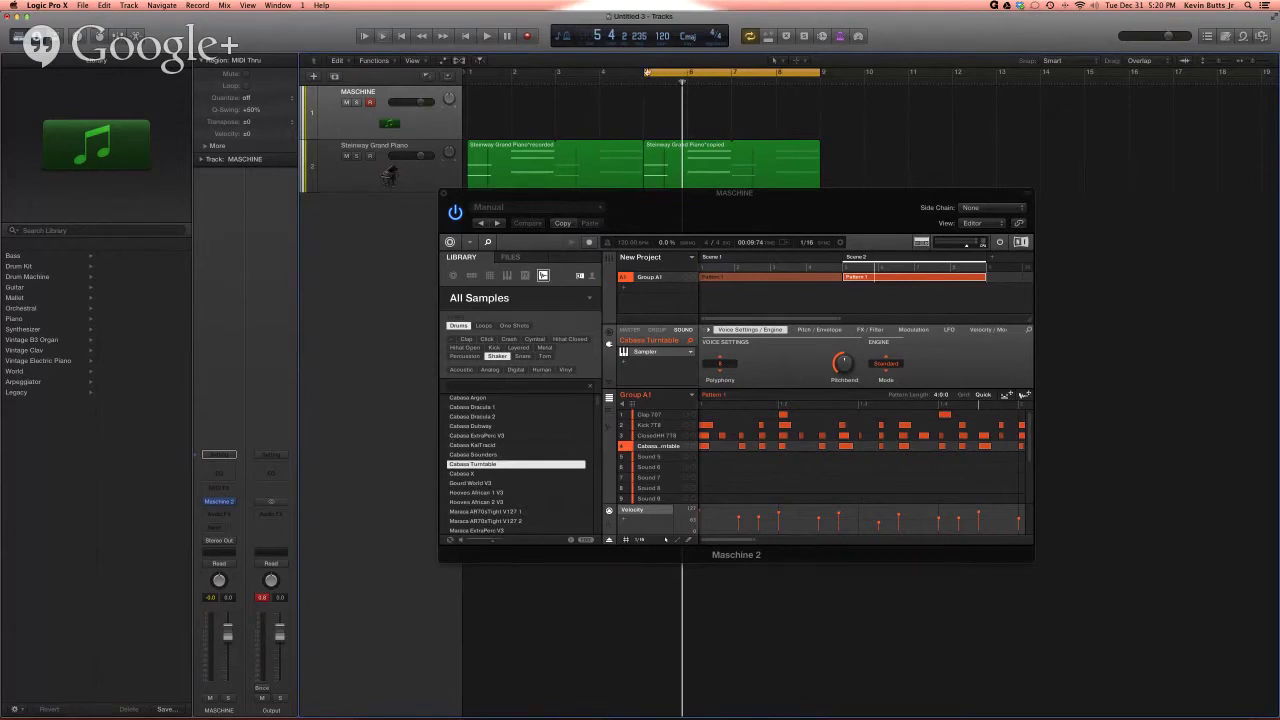
- Extend the cycle range to bars 1 to 9 and play back both Maschine scenes with the piano
drag(647, 73, 470, 133)
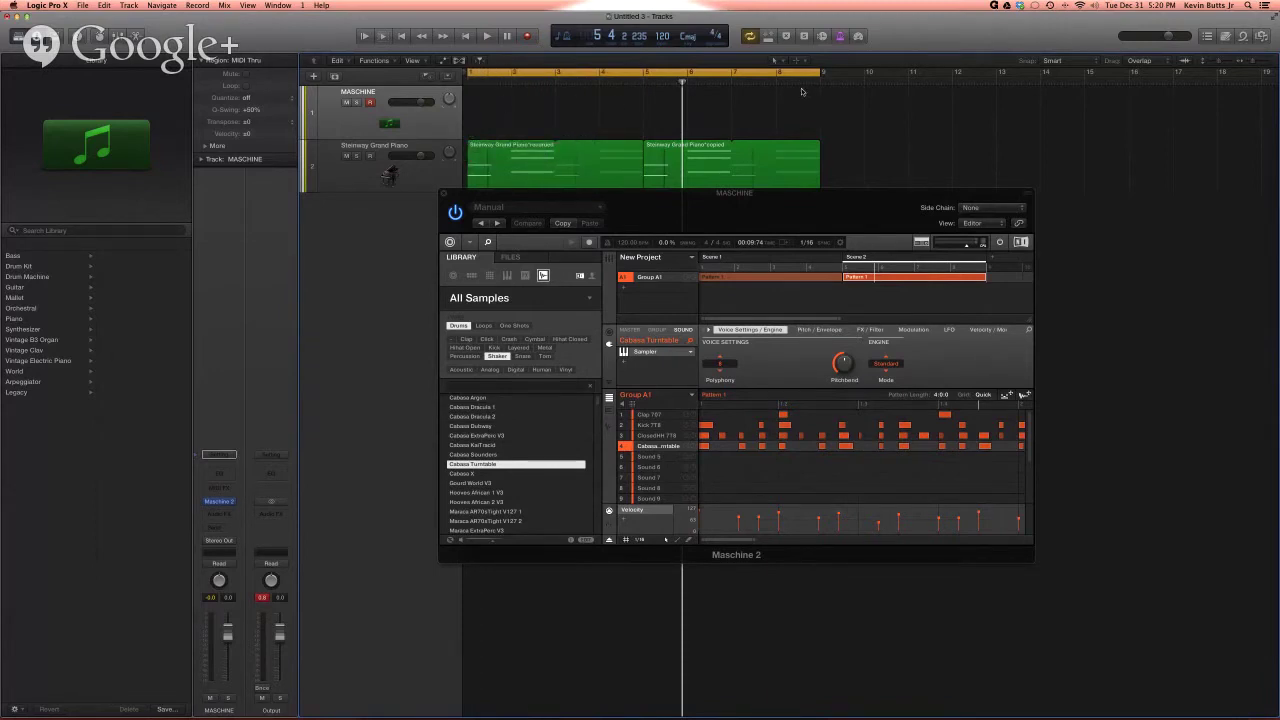
key(space)
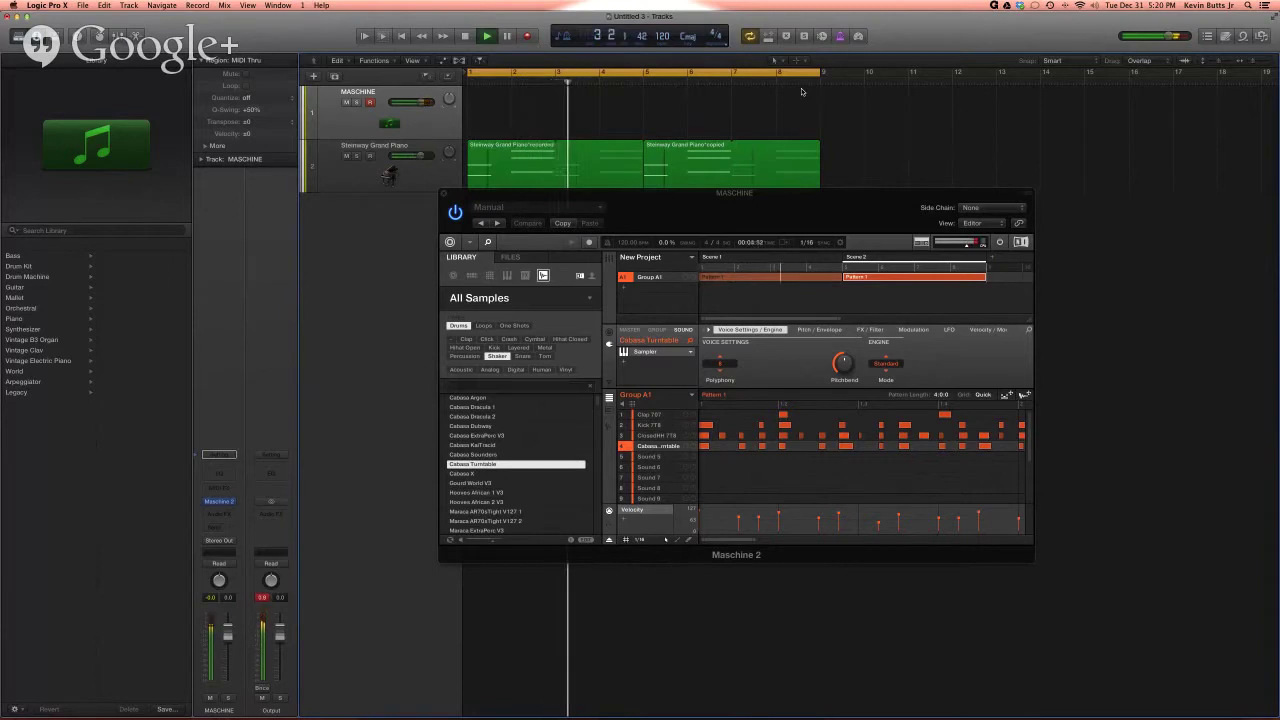
key(space)
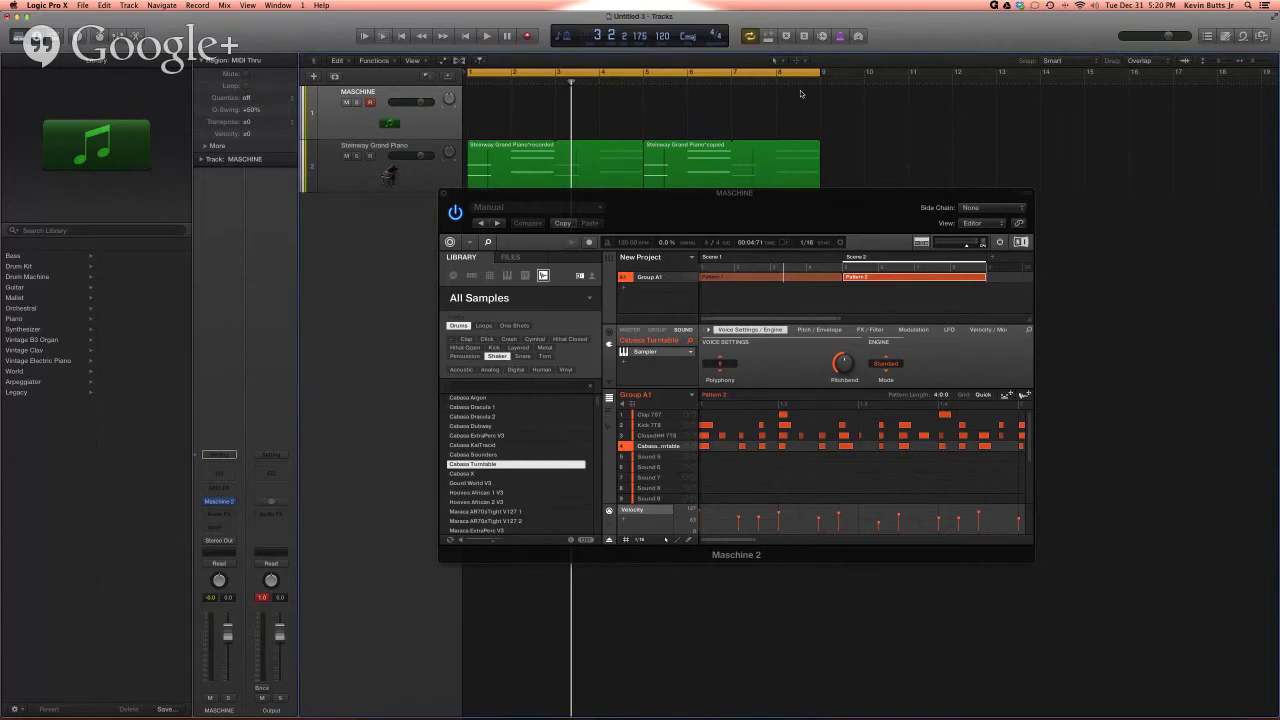
click(501, 153)
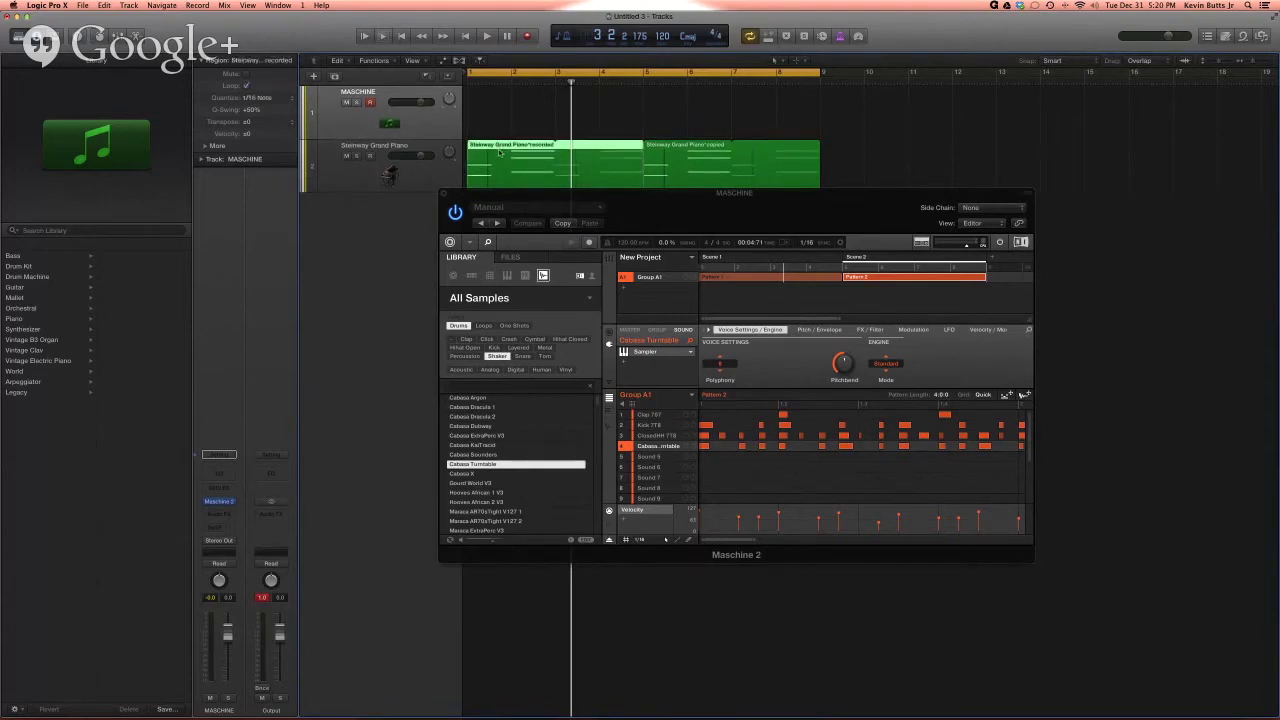
drag(526, 140, 866, 153)
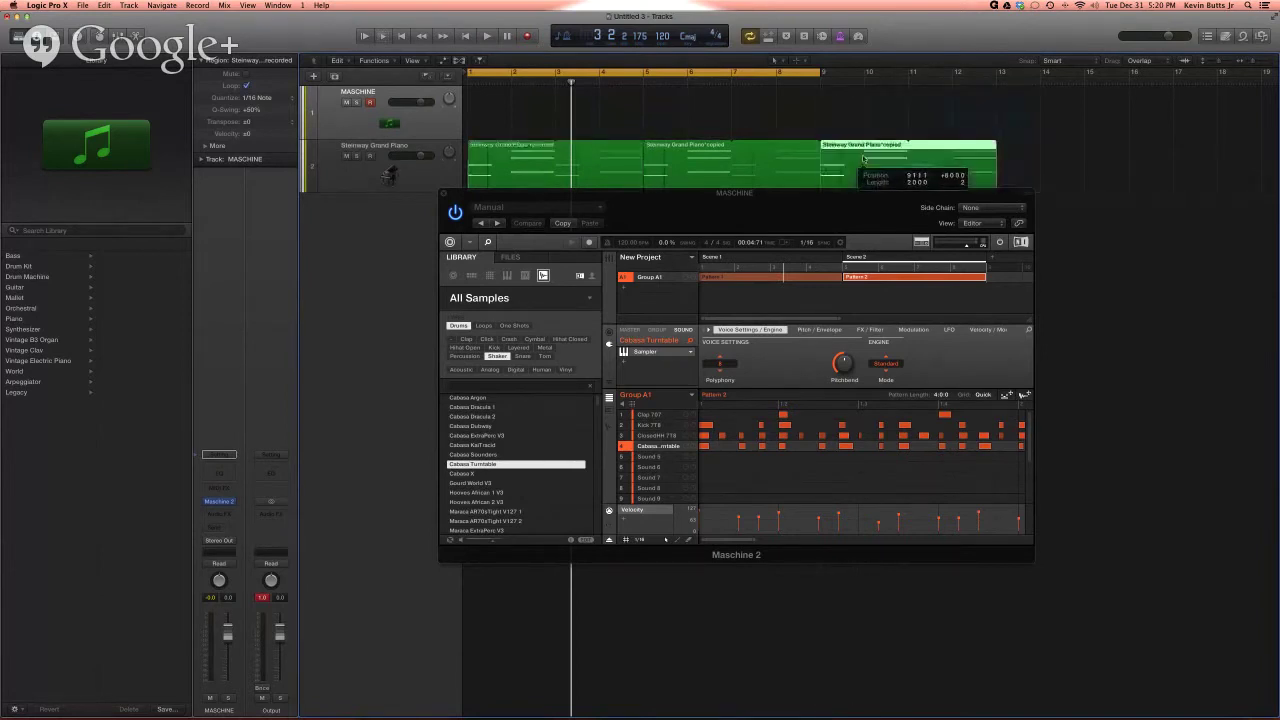
key(super+z)
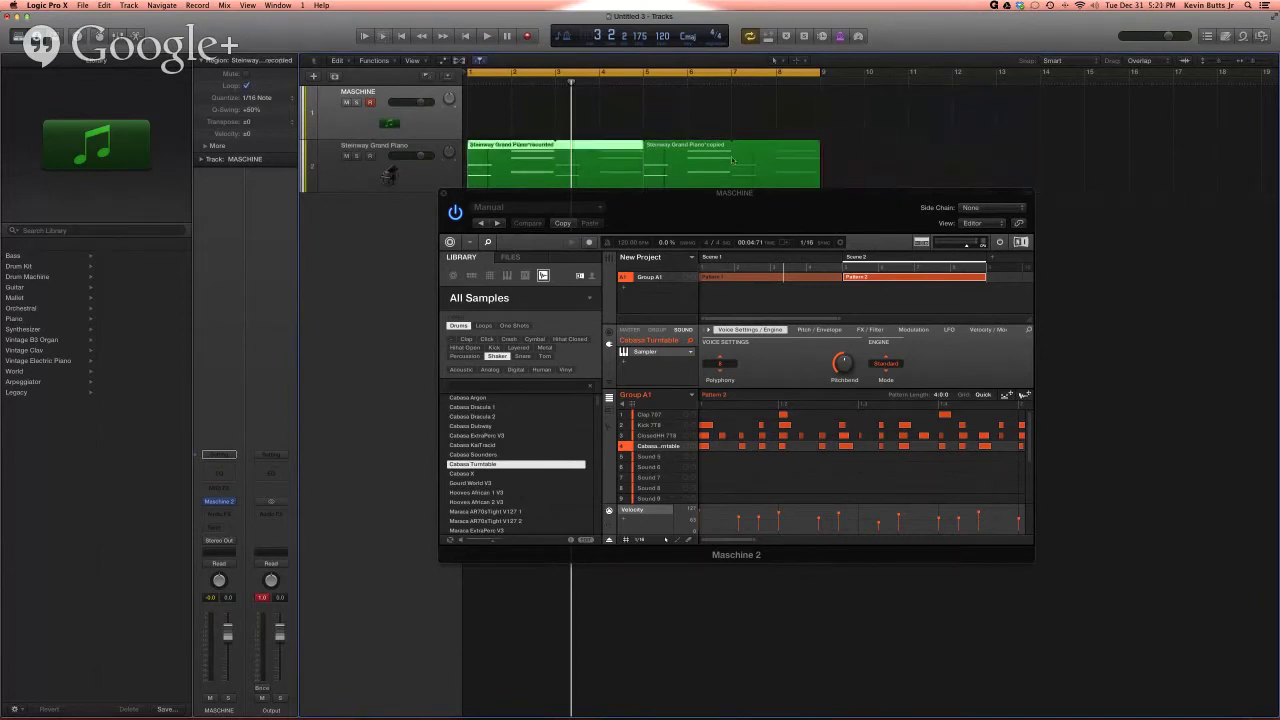
- Open the copied piano region at bar 5 in an enlarged Piano Roll editor and turn off cycling
click(725, 166)
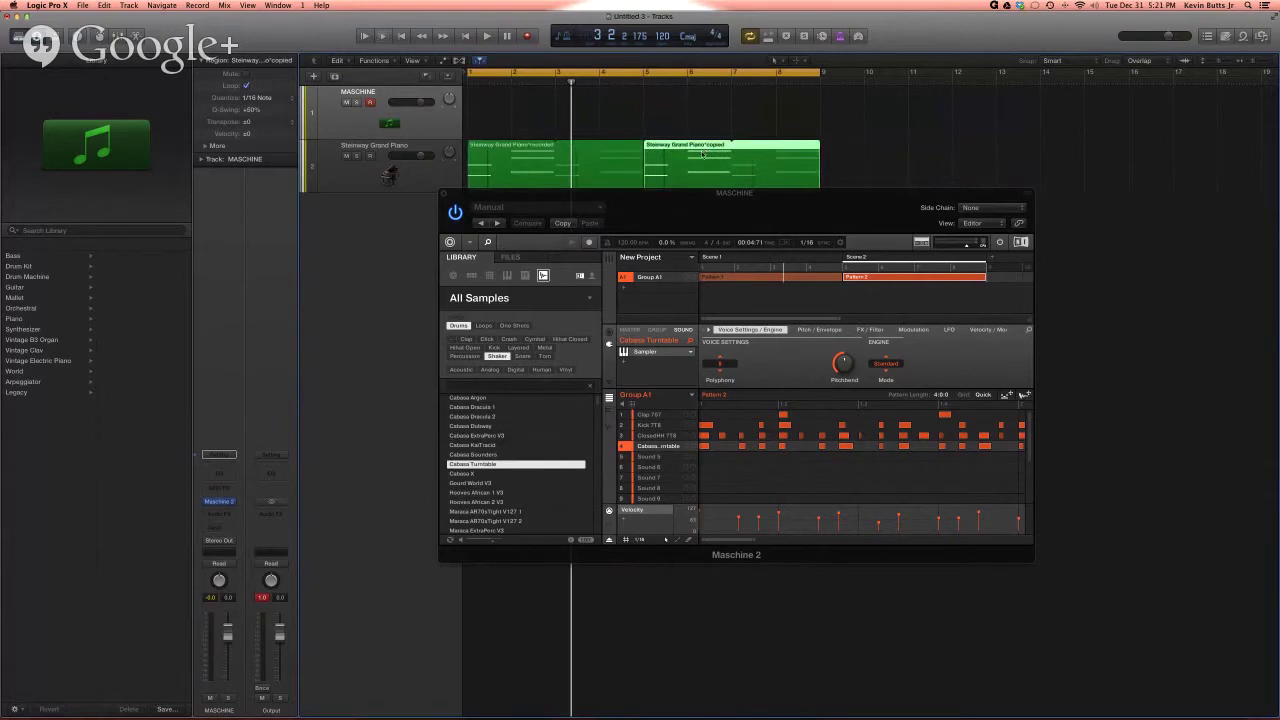
drag(696, 202, 764, 310)
double_click(671, 163)
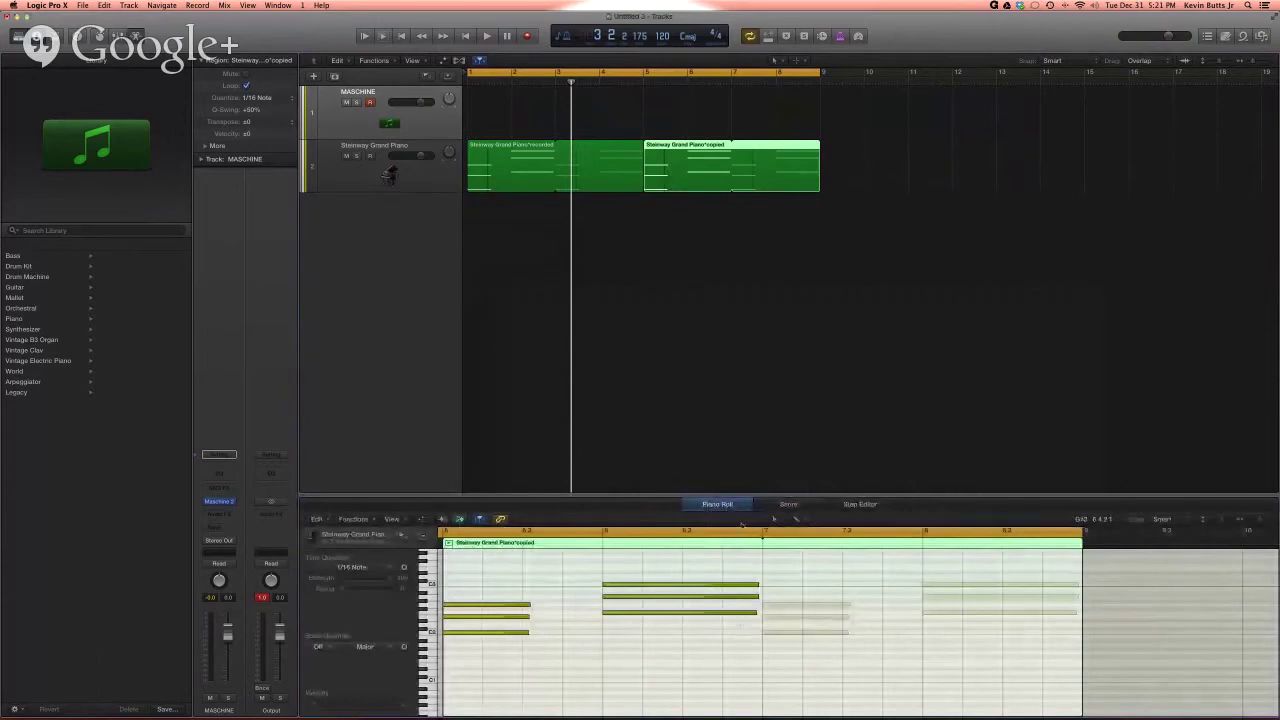
key(c)
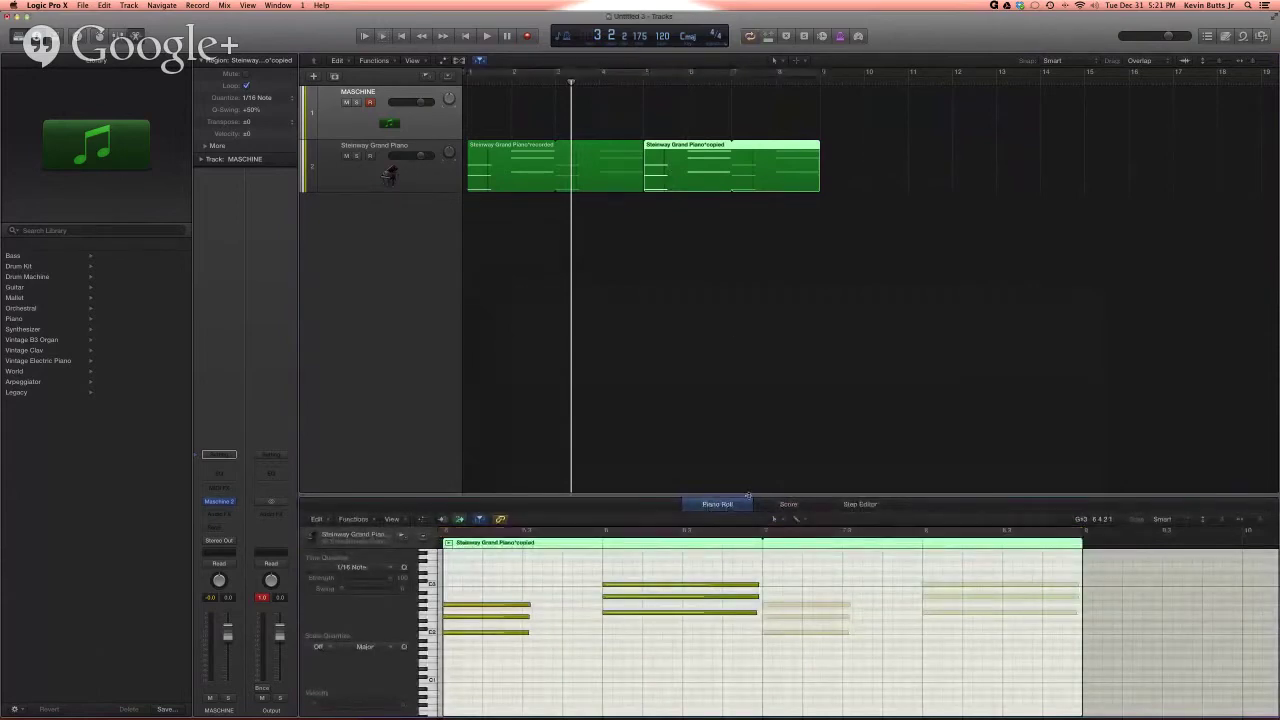
drag(752, 497, 752, 346)
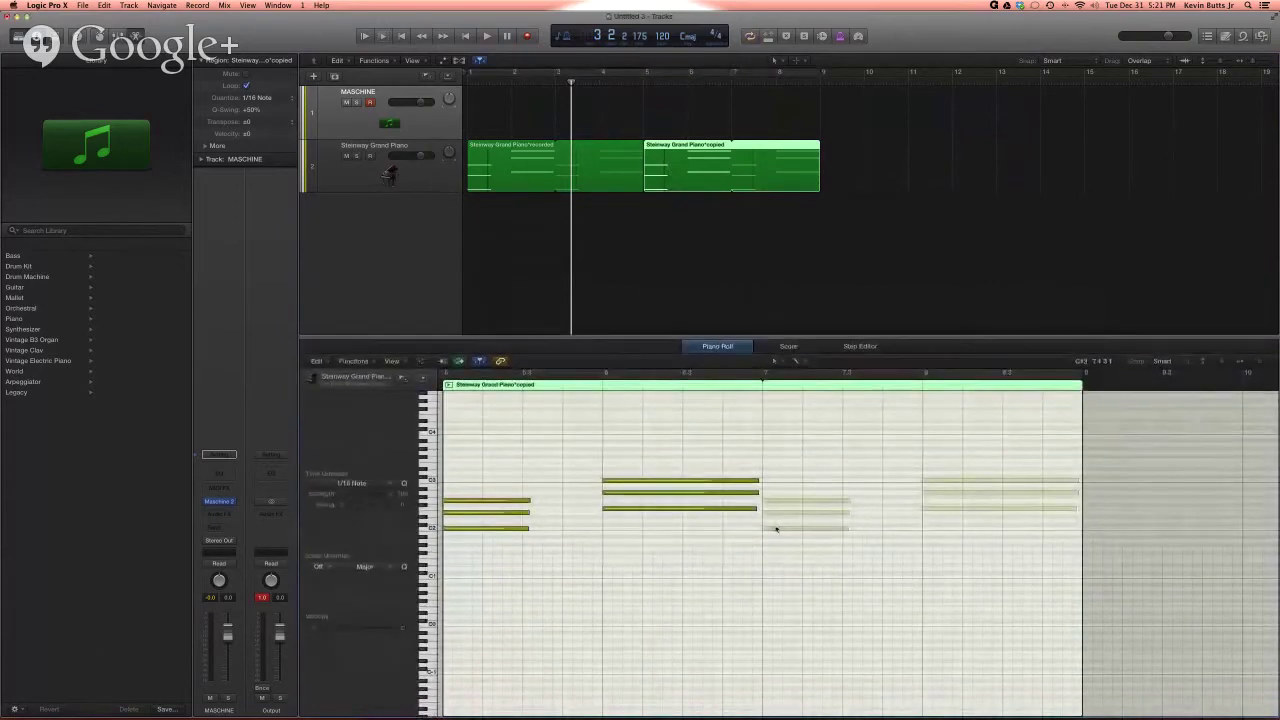
- Transpose the three chord notes at bar 6 of the copied piano region up one octave and play the project from bar 1
scroll(777, 529, right, 10)
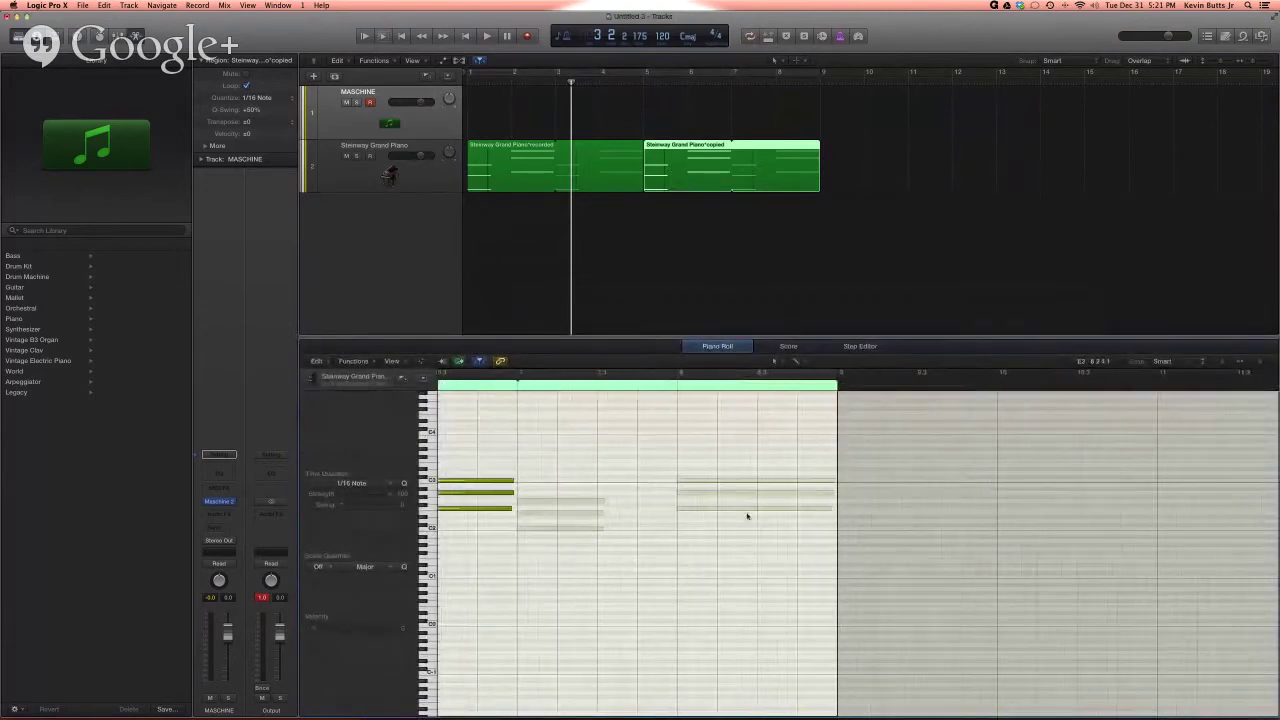
scroll(749, 517, left, 5)
scroll(748, 514, left, 5)
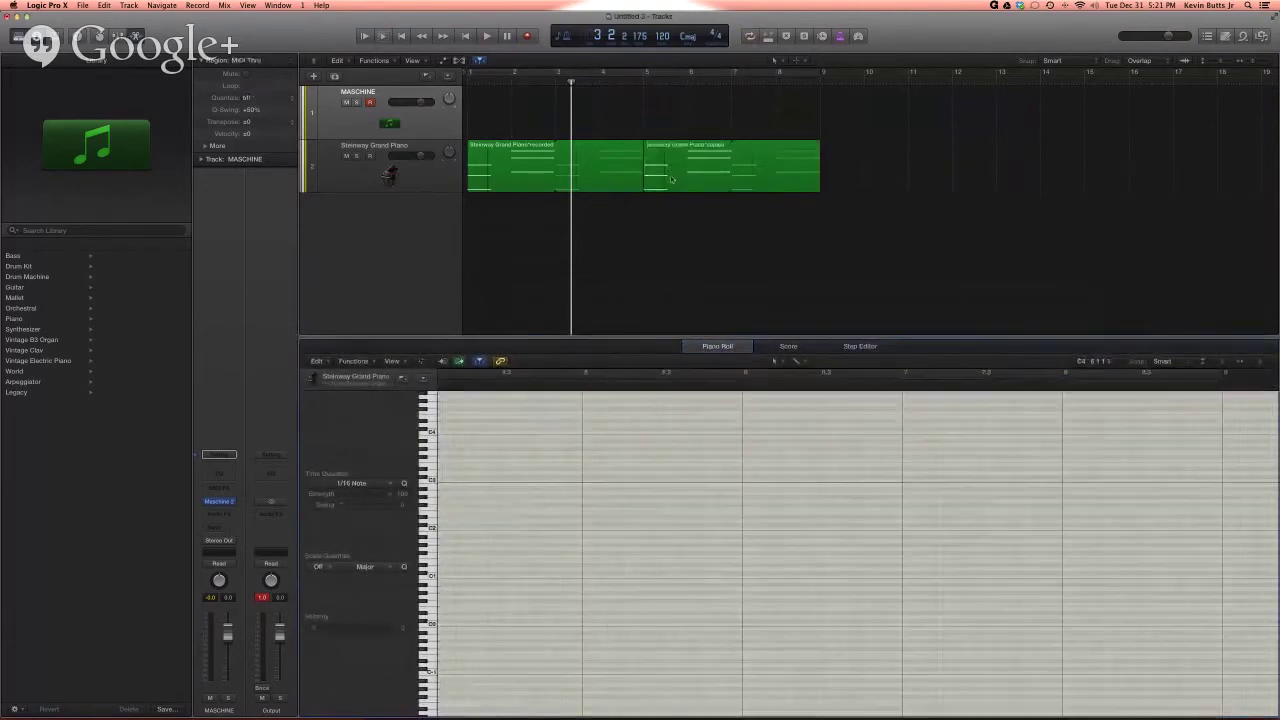
scroll(694, 500, right, 3)
drag(754, 466, 751, 523)
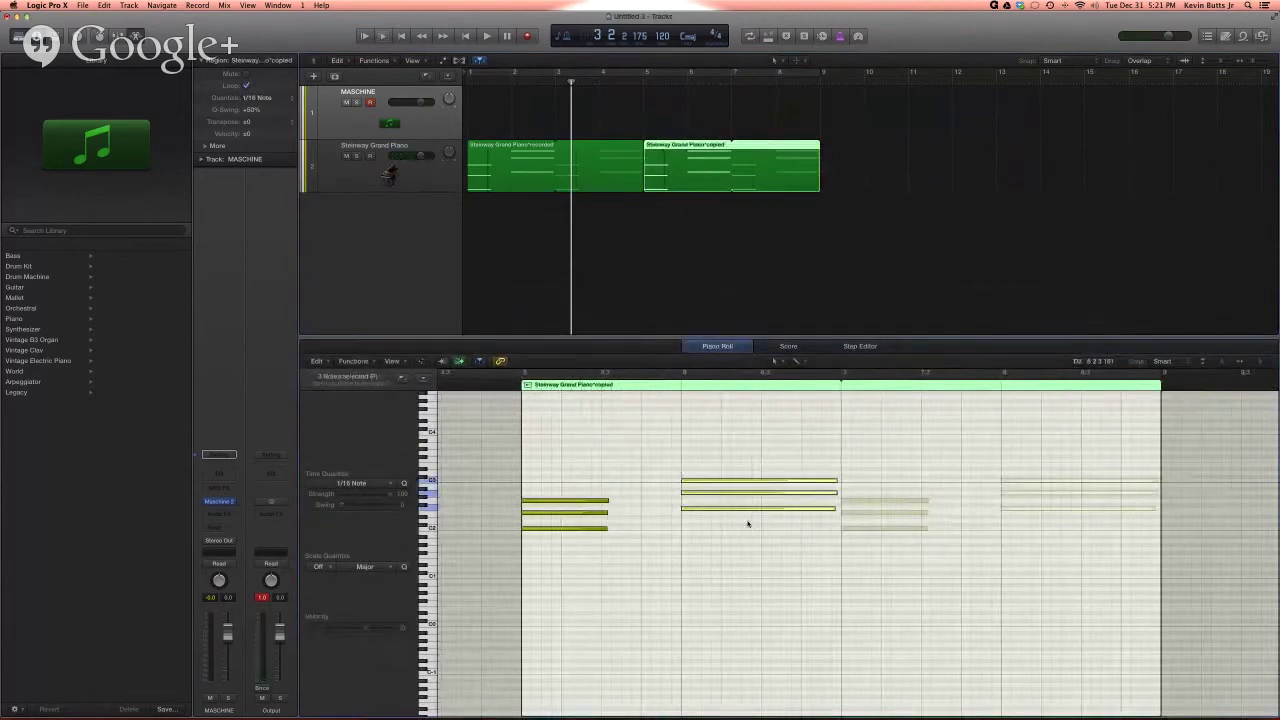
key(alt+shift+Up)
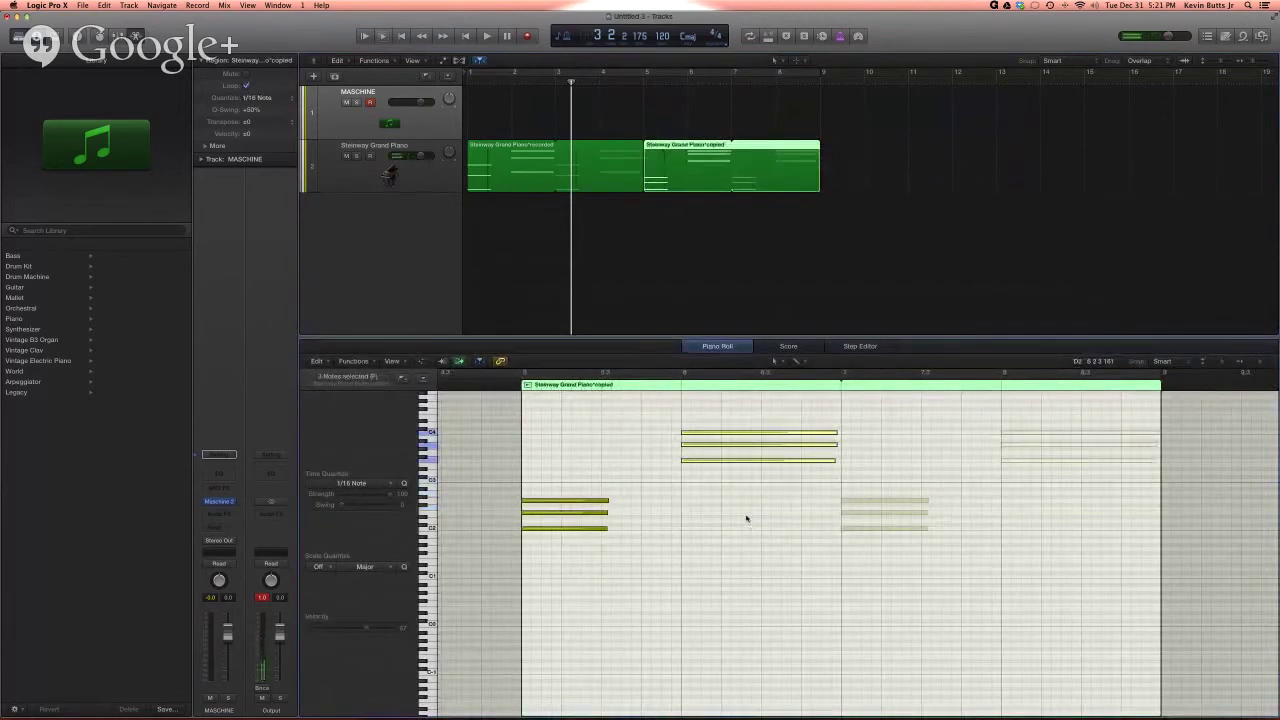
click(468, 82)
key(space)
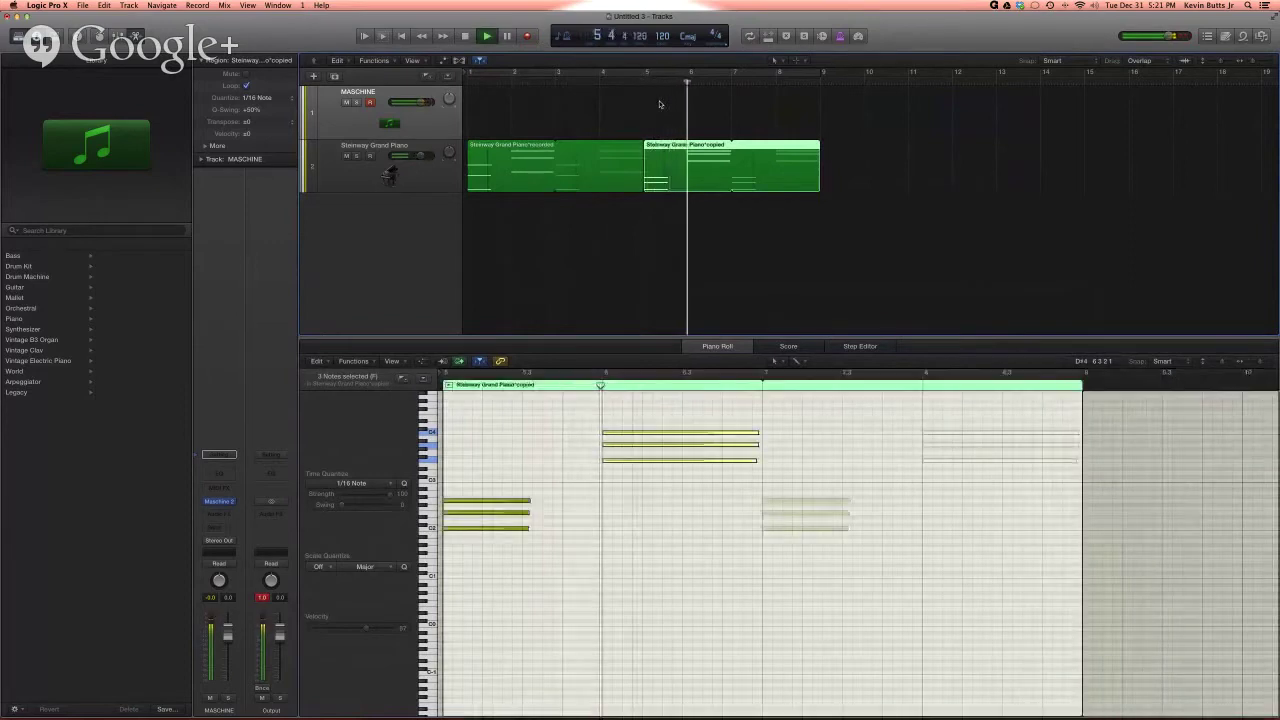
- Deselect the copied piano region and bring up the Maschine 2 plug-in window, moving it up over the arrangement to view both scenes
click(726, 231)
scroll(780, 166, left, 2)
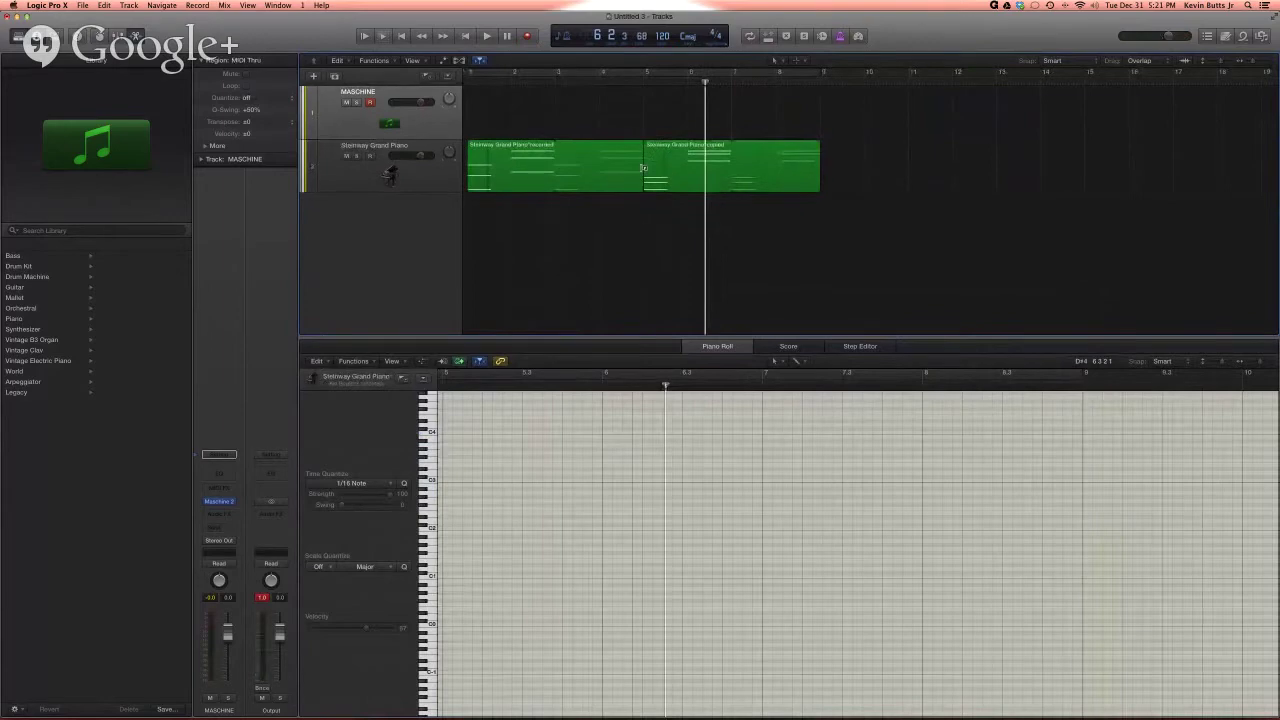
key(v)
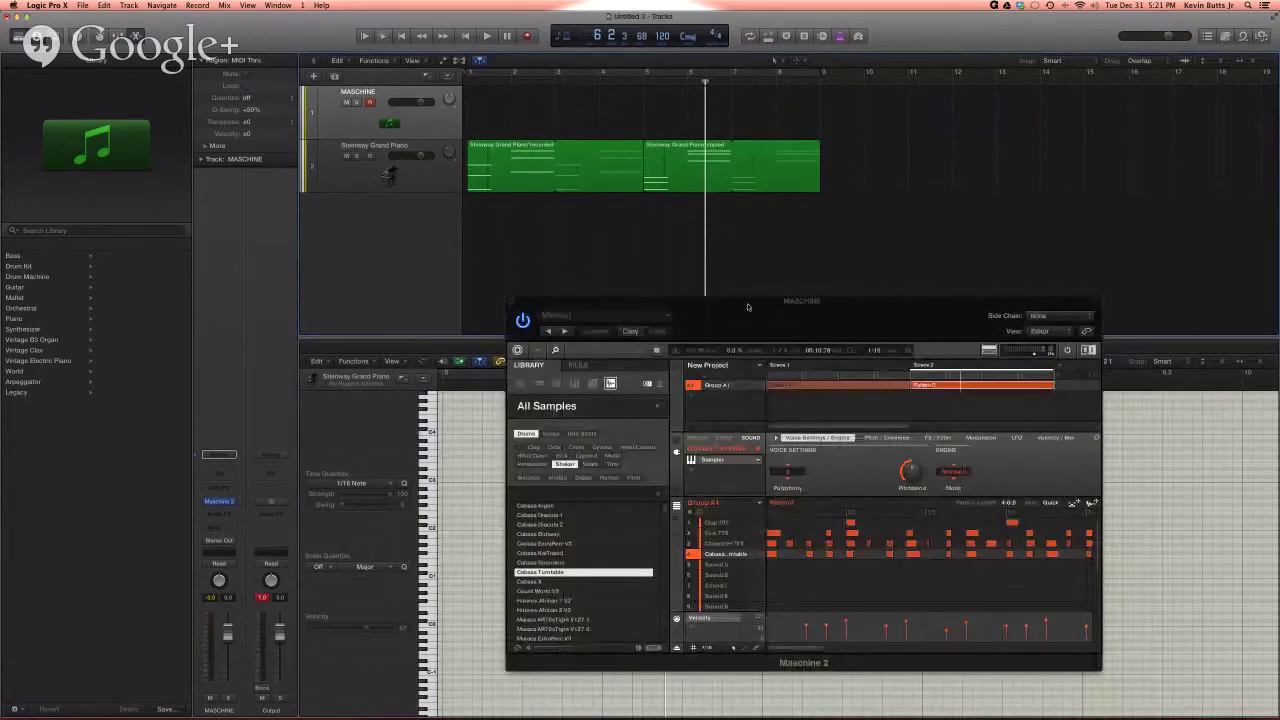
drag(748, 302, 666, 142)
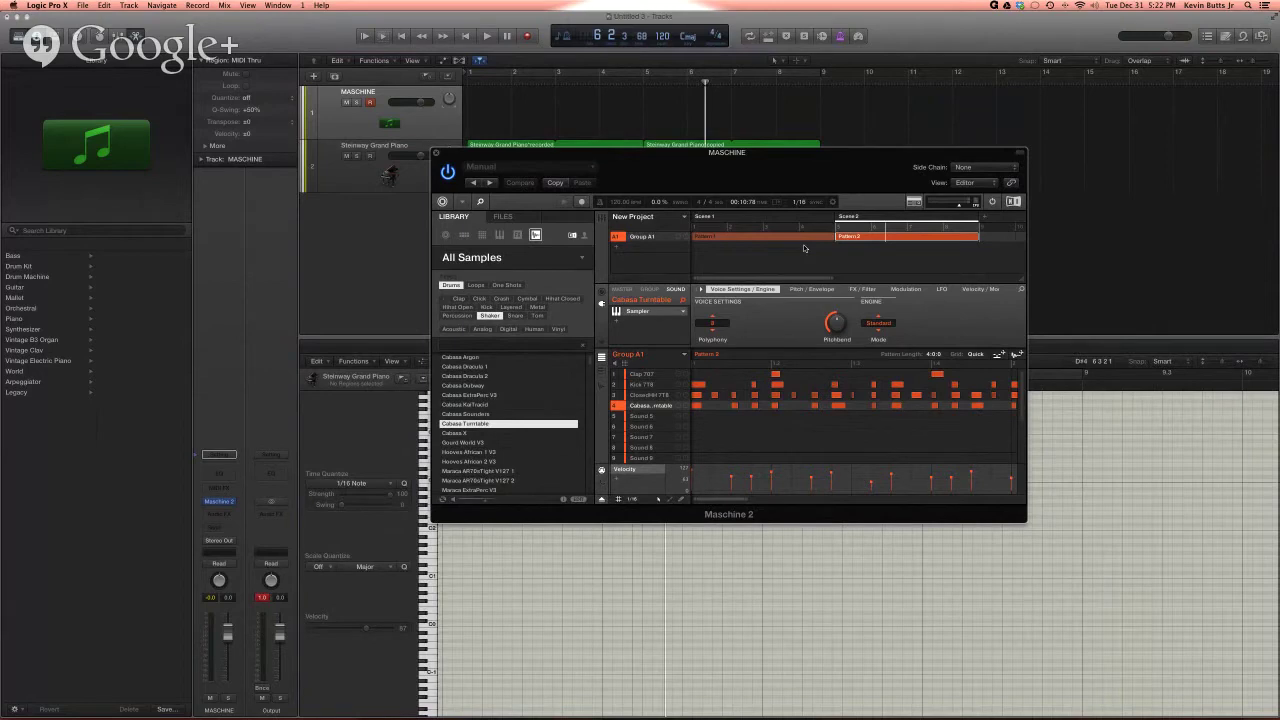
- Hide the Maschine 2 plug-in window and play the whole arrangement from bar 1
key(v)
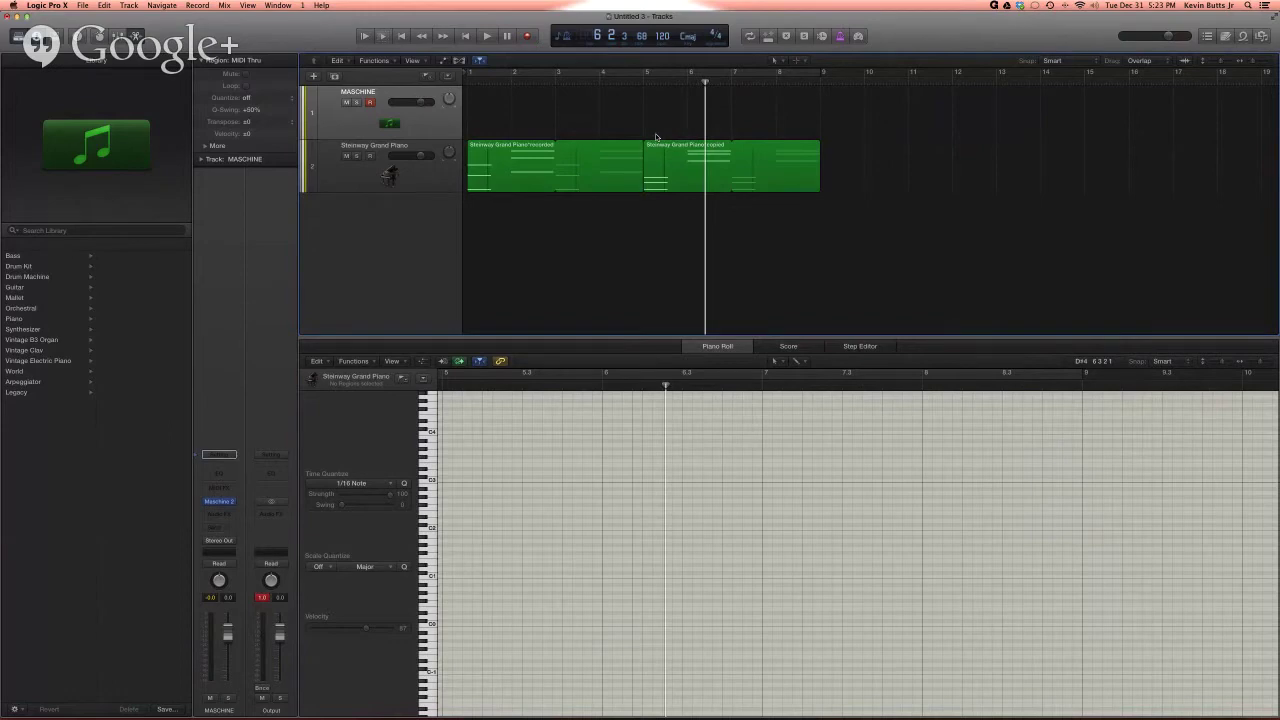
key(Return)
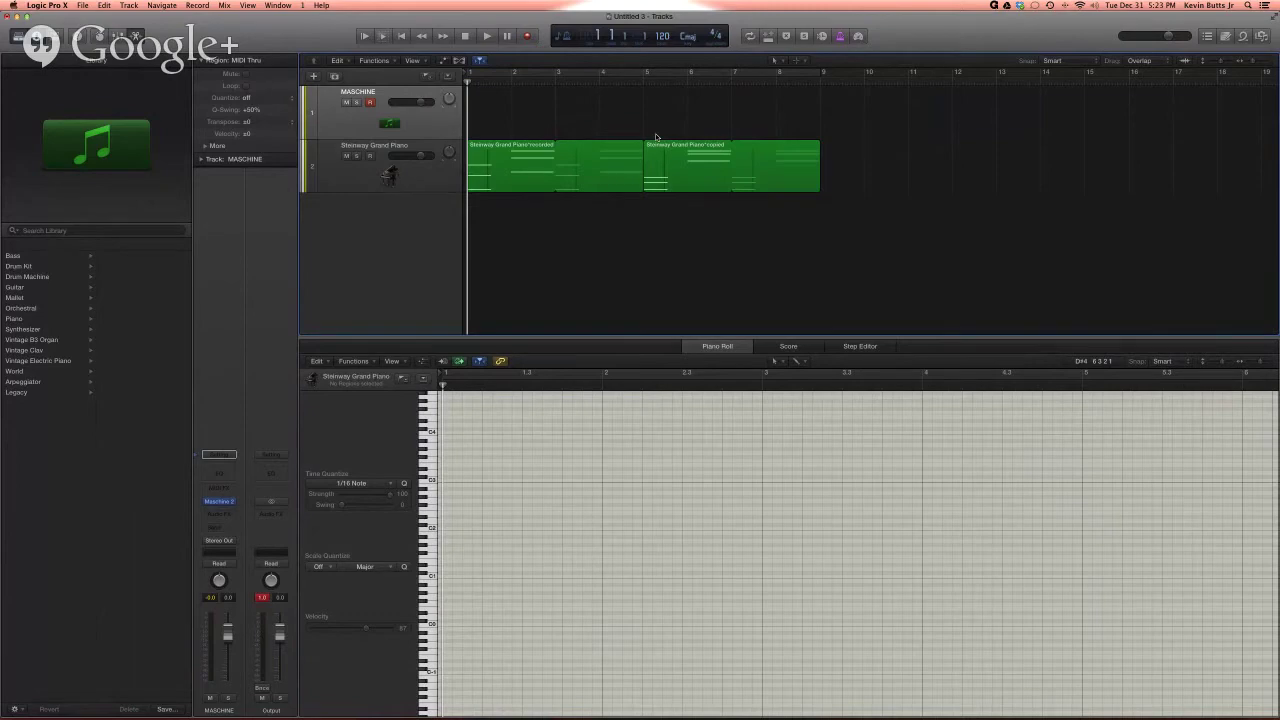
key(space)
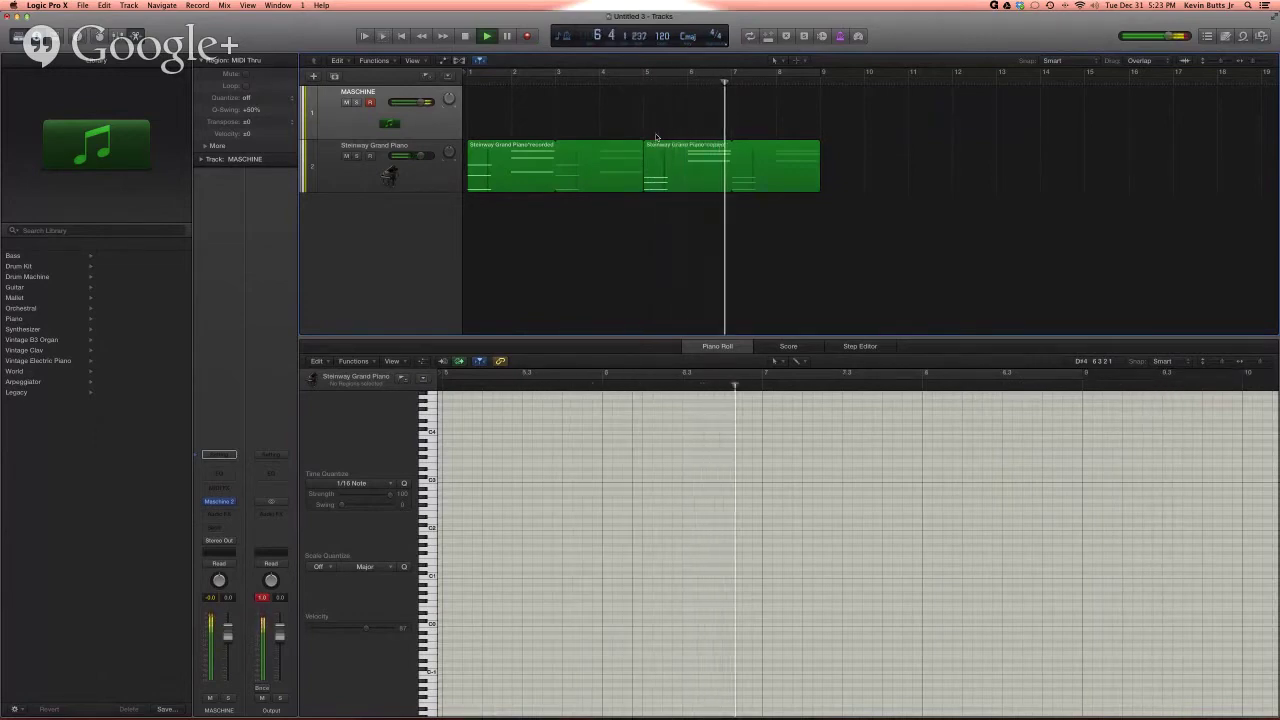
- Show the Maschine 2 plug-in window again and place it below the piano regions so both remain in view
key(v)
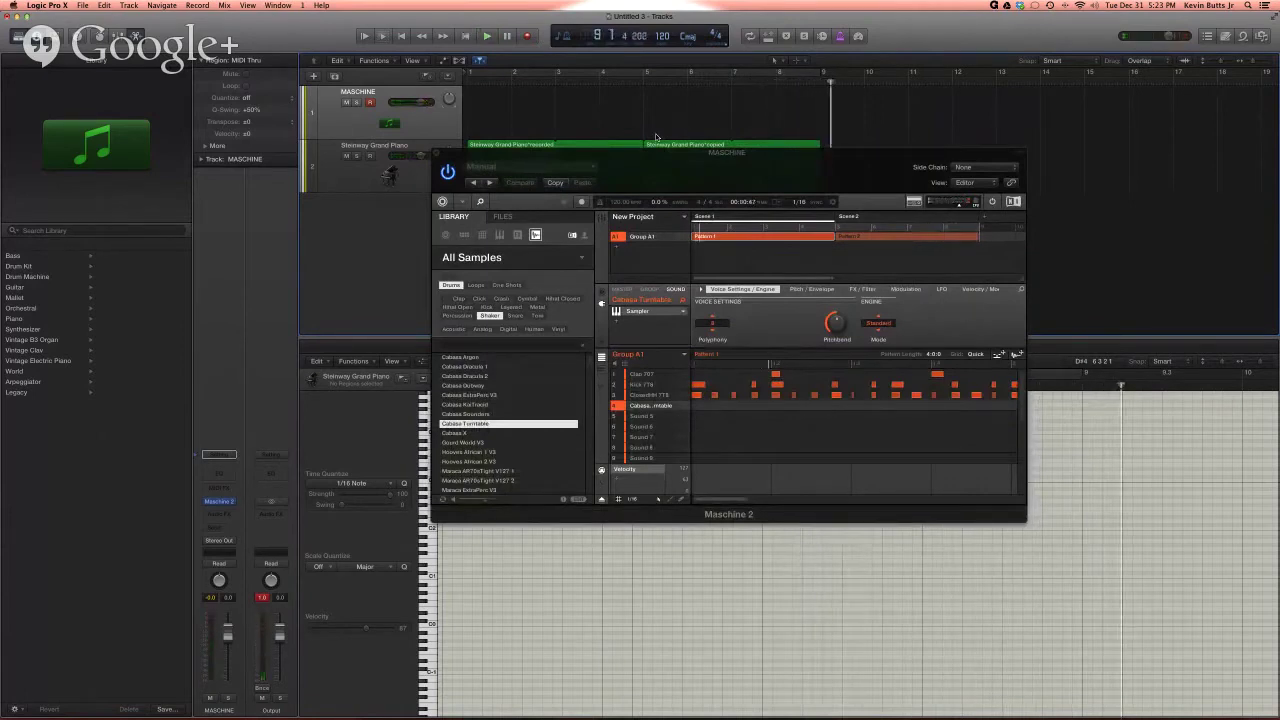
drag(622, 176, 634, 279)
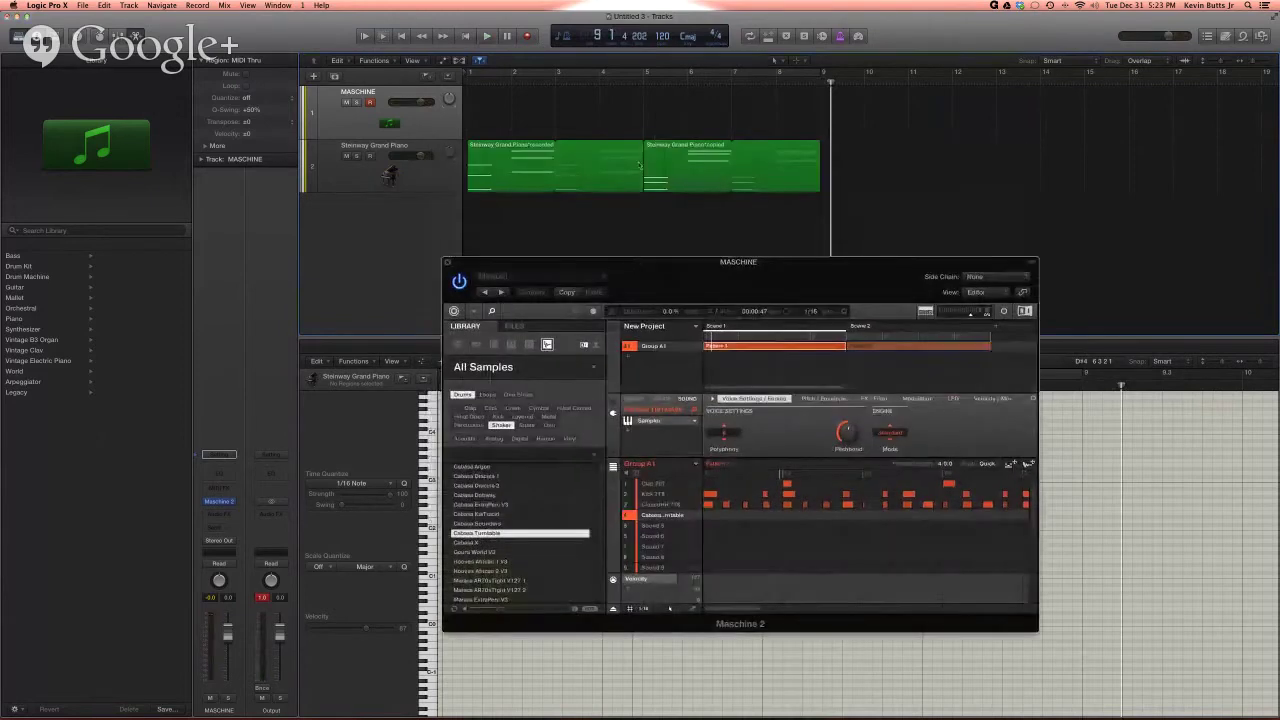
click(667, 219)
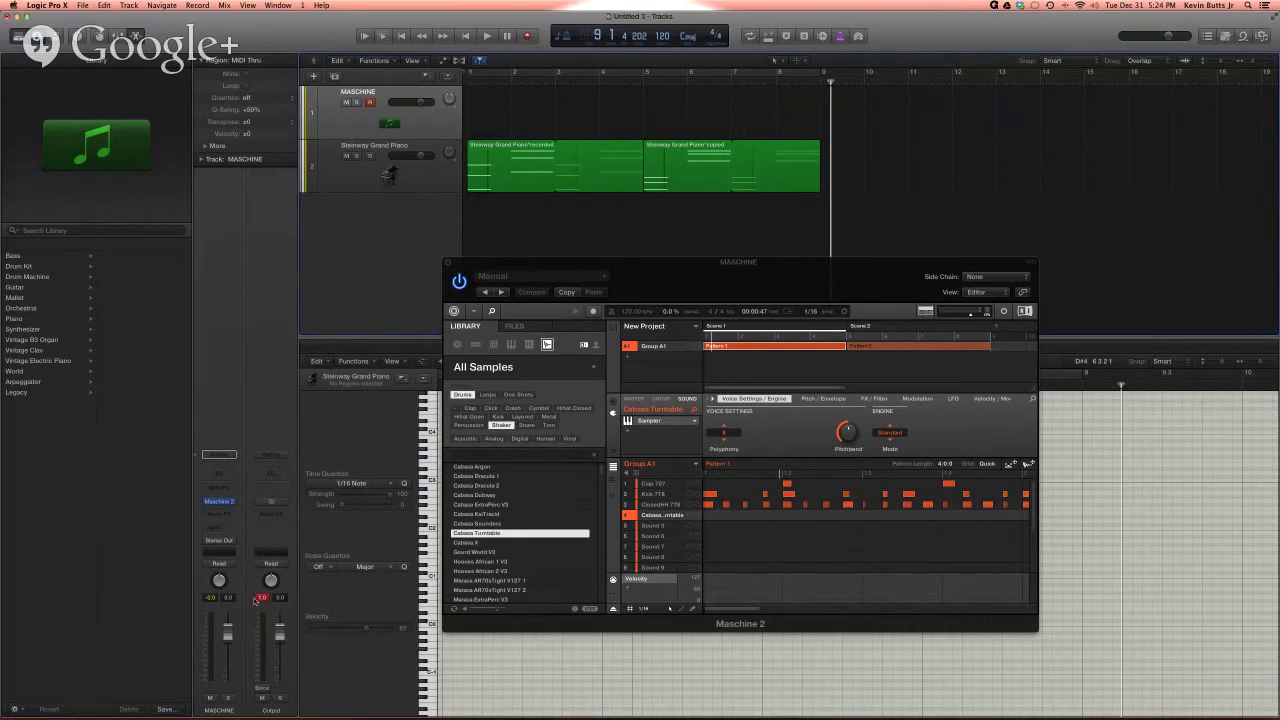
- Switch to the standalone Maschine 2 application and then on to Safari
key(super+Tab)
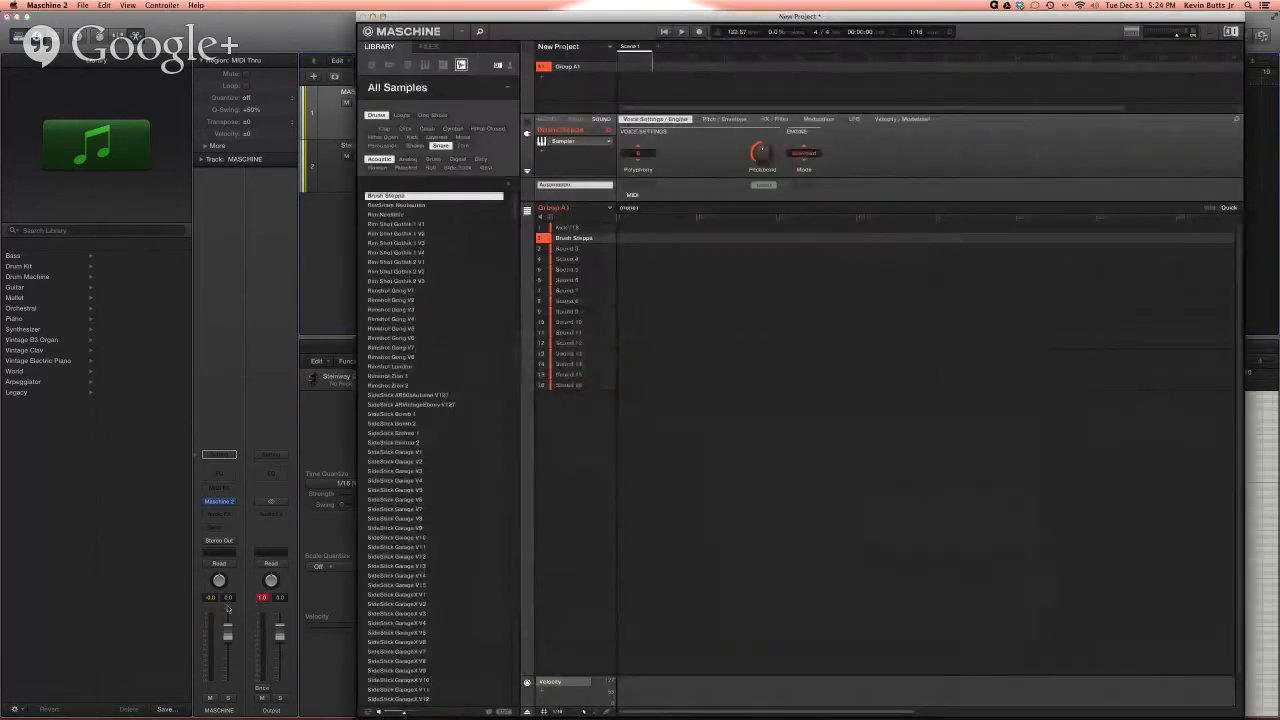
key(super+Tab)
key(super+Tab)
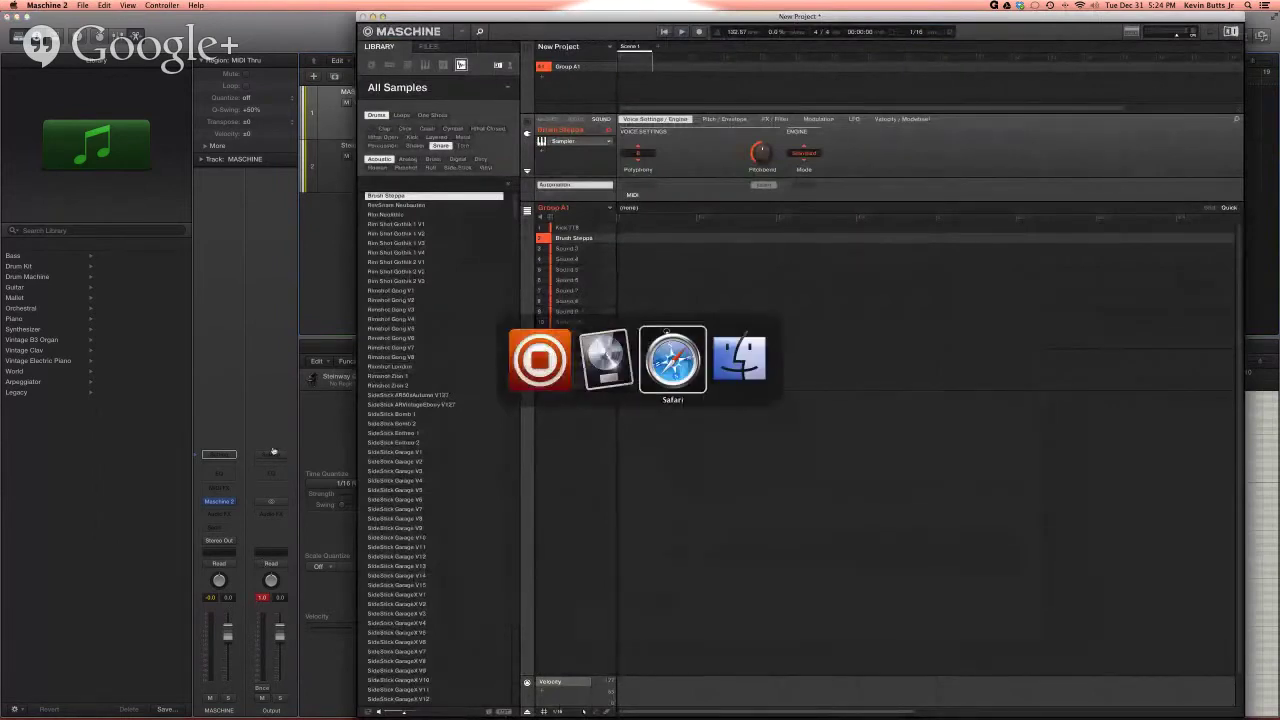